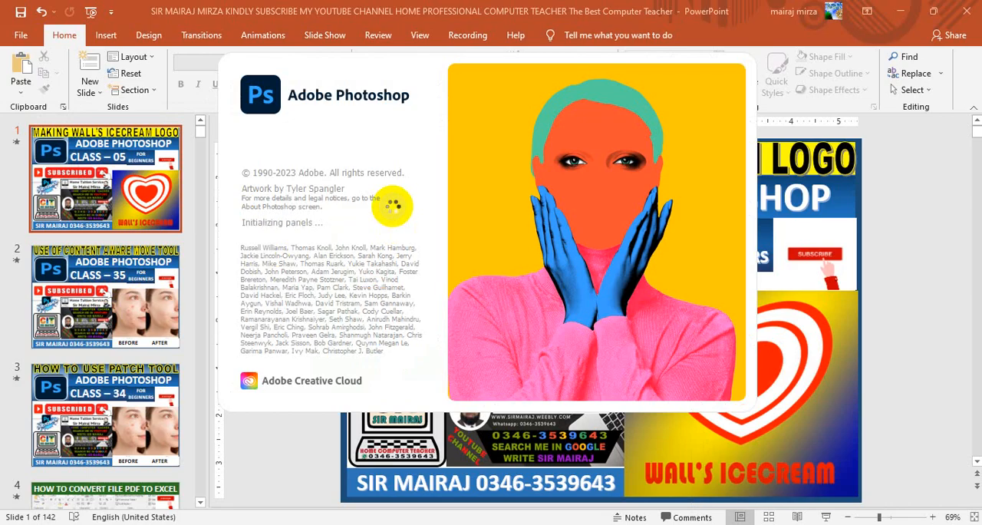
Step: Create a new A4 document in landscape orientation, 297 x 210 mm at 300 pixels/inch, in RGB Color with a white background
left_click(394, 212)
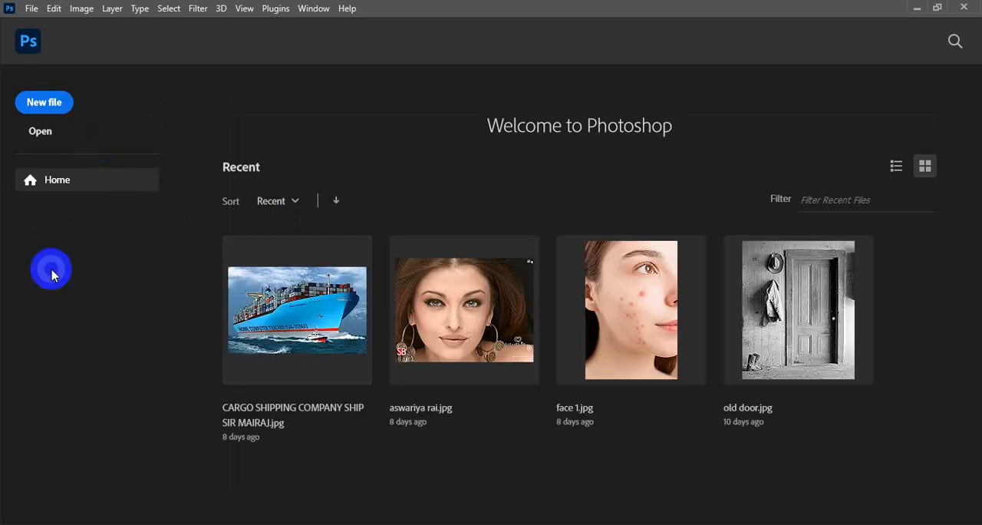
left_click(33, 106)
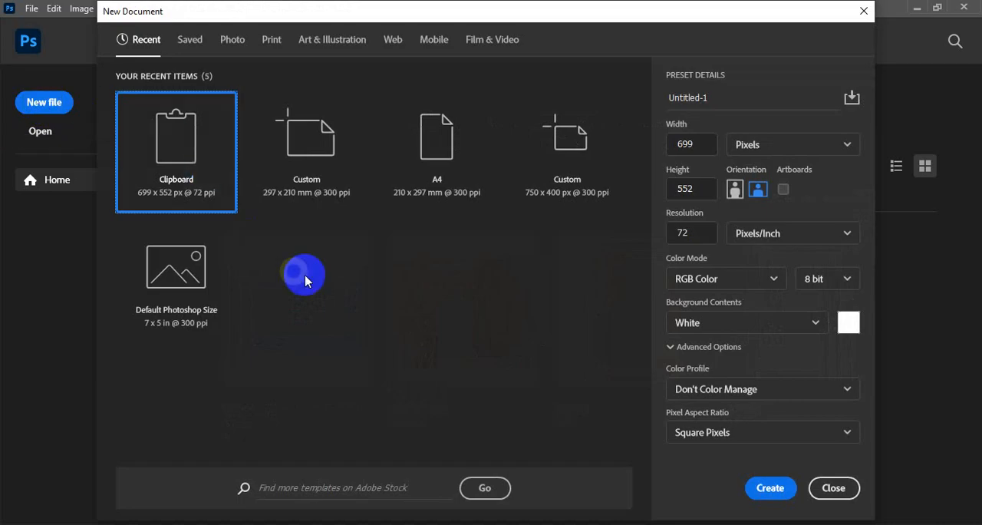
left_click(438, 153)
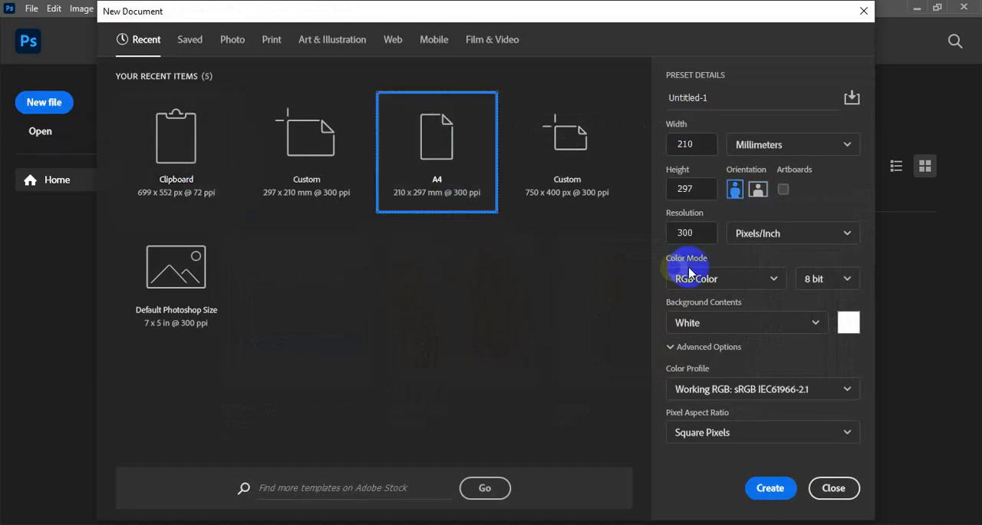
left_click(758, 190)
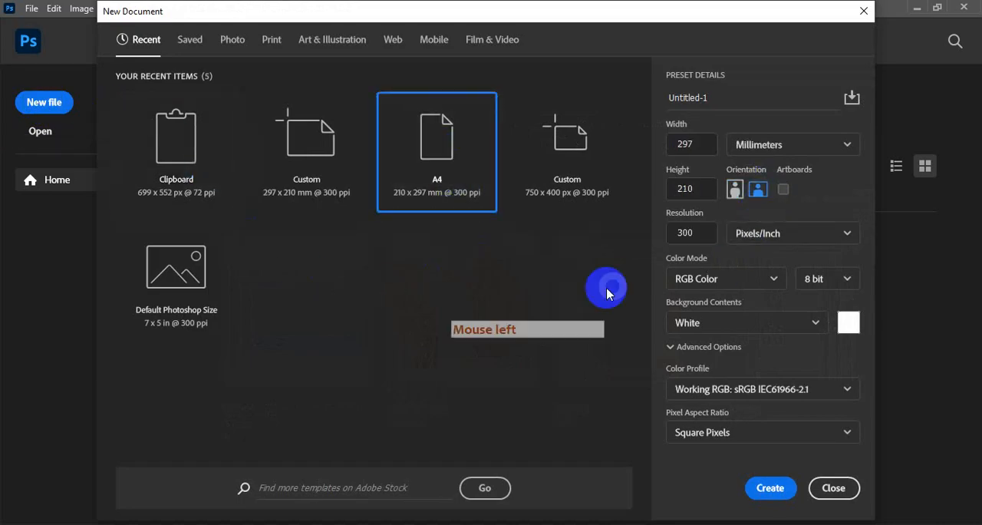
left_click(770, 488)
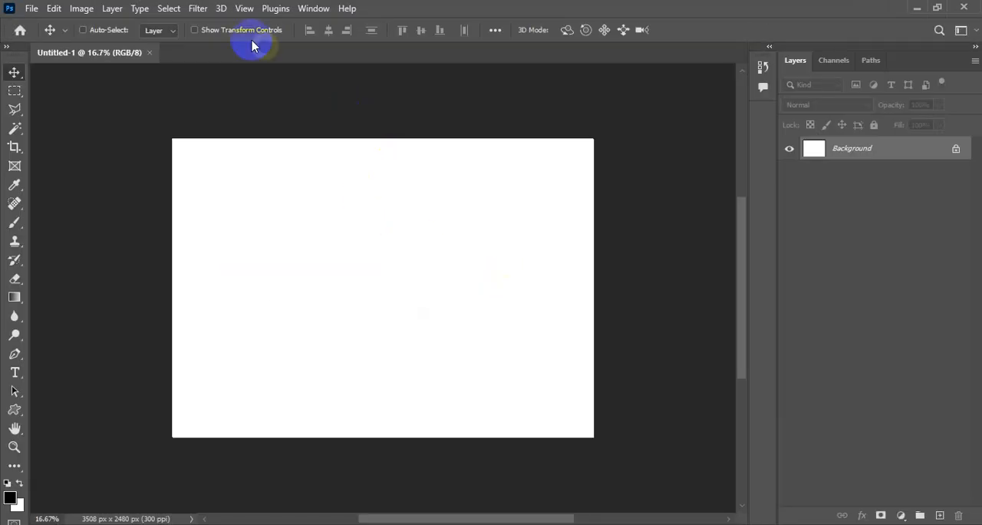
Step: Fit the canvas on screen and add a new empty layer above the Background
left_click(244, 8)
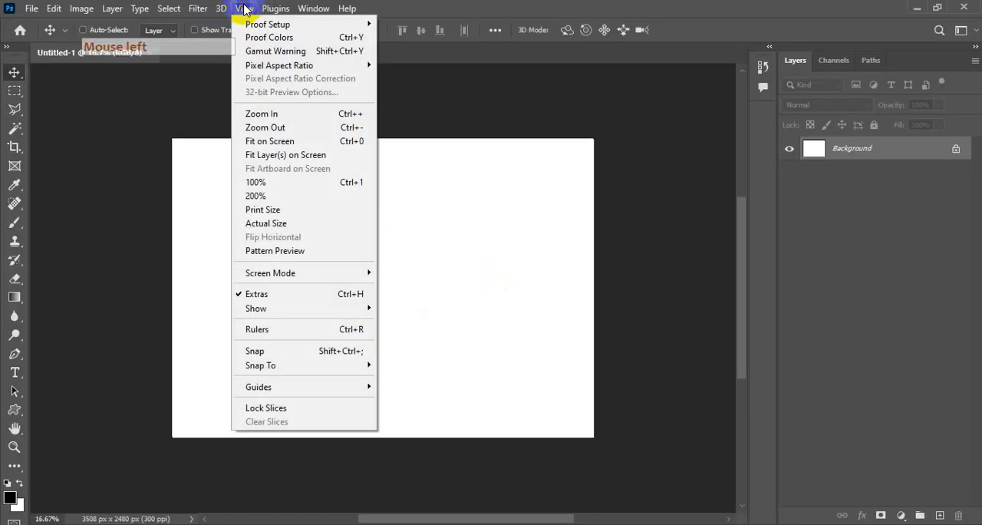
left_click(278, 142)
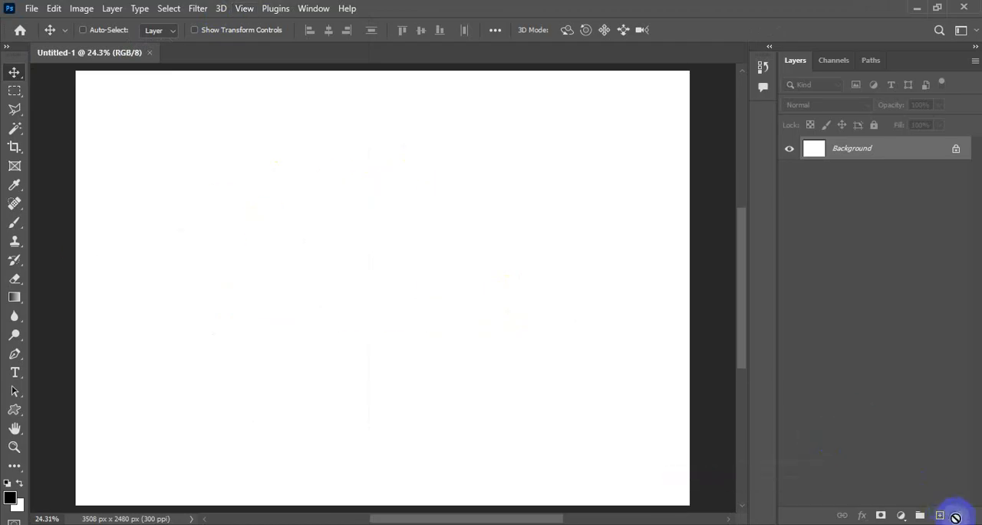
left_click(942, 515)
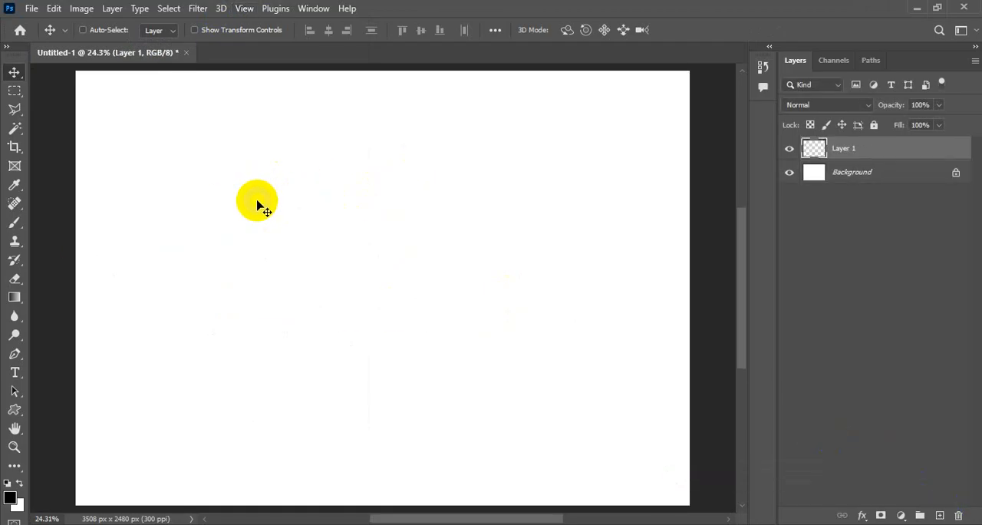
Step: Draw a closed oval path with the Pen tool, using one smooth anchor at the top centre and one at the bottom centre
left_click(15, 355)
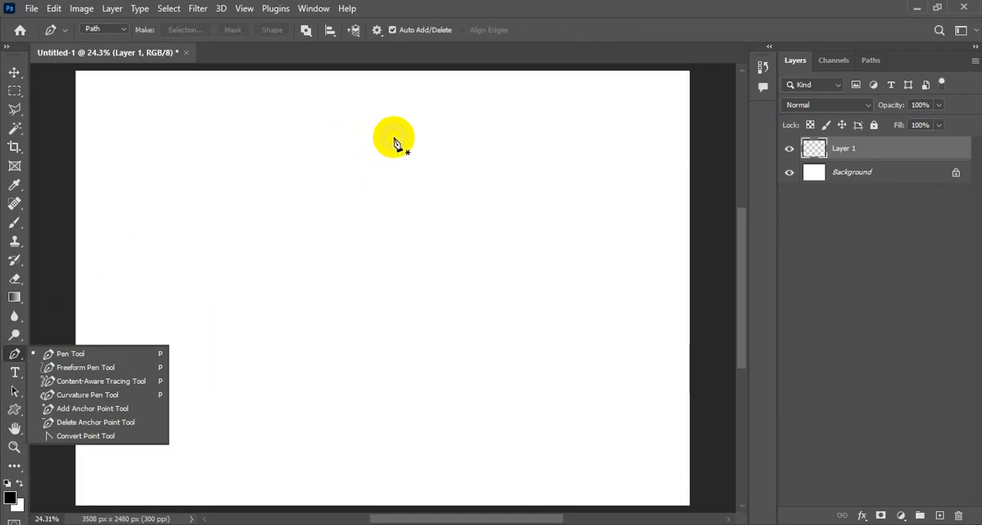
left_click(15, 355)
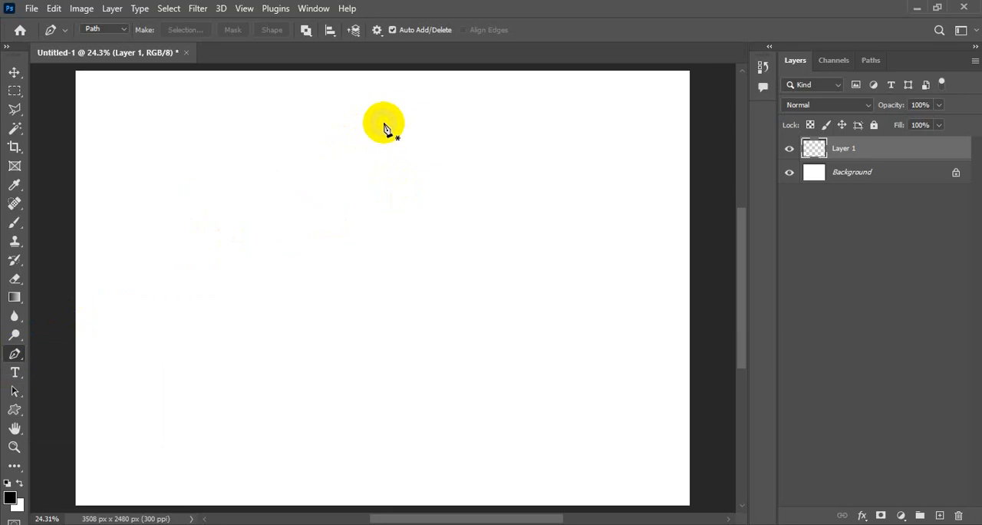
left_click_drag(383, 123, 606, 123)
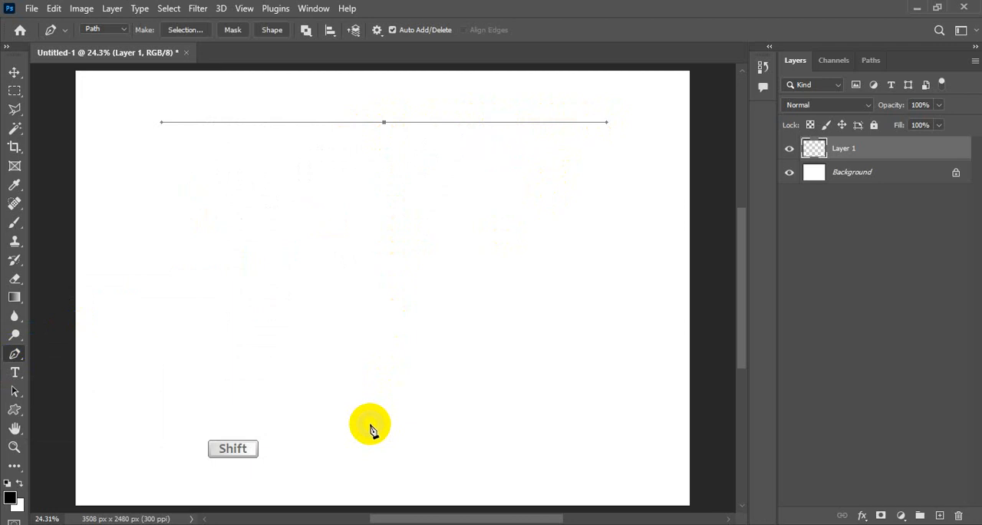
left_click_drag(371, 426, 115, 409)
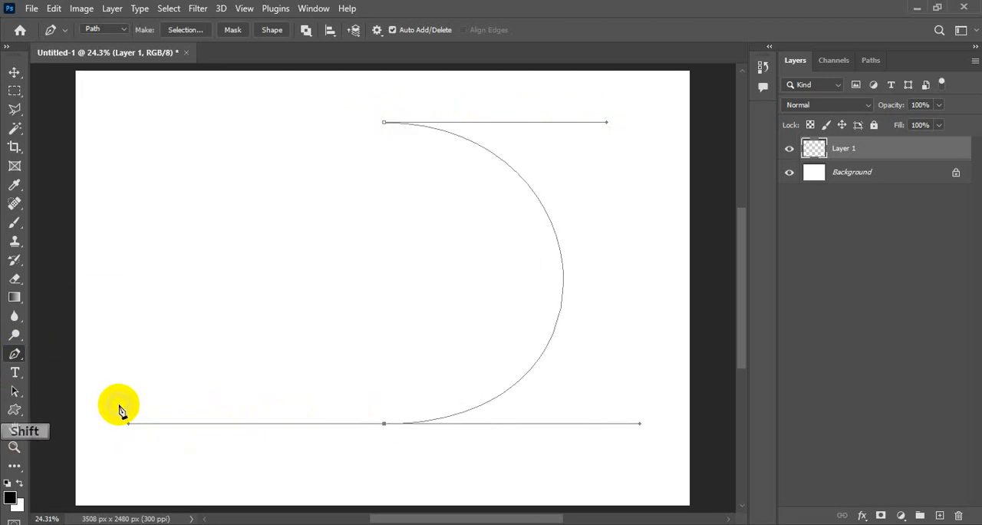
left_click(384, 122, "shift")
left_click_drag(384, 123, 660, 115)
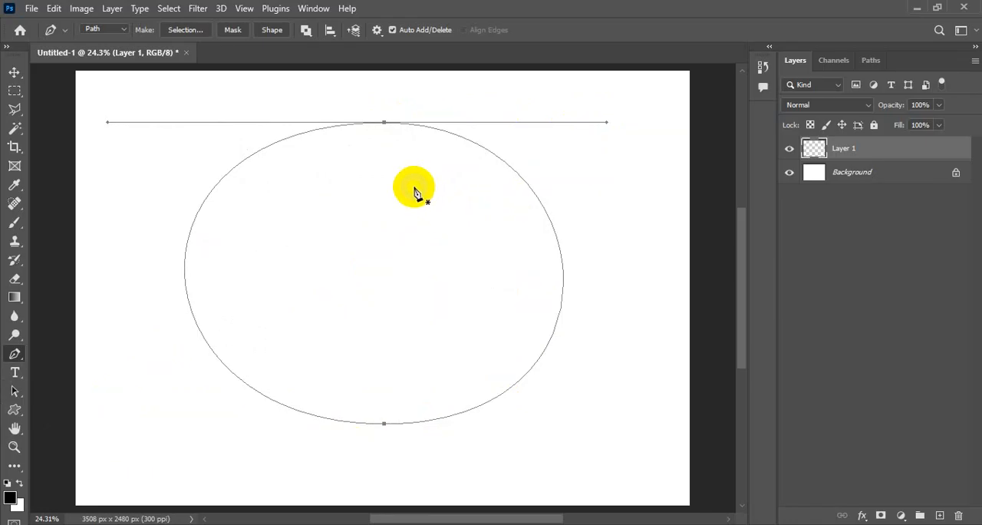
Step: Lower the oval's top anchor point and angle its two direction handles upward independently to form a heart notch
key("ctrl")
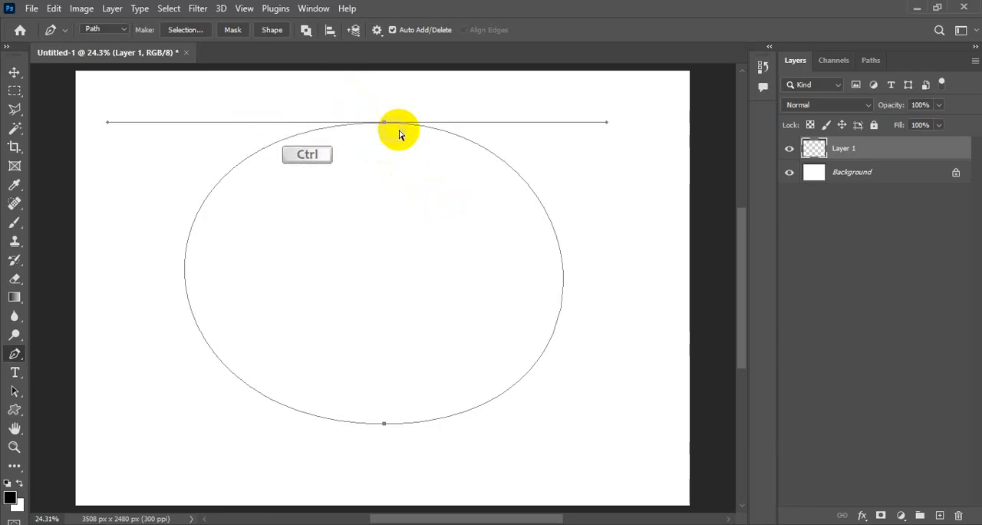
left_click_drag(355, 99, 401, 171)
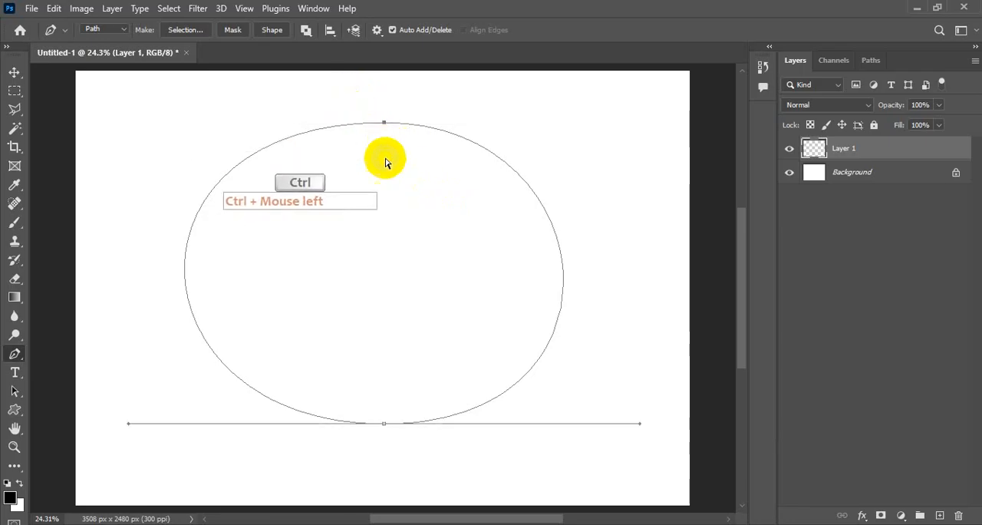
left_click_drag(384, 125, 390, 175)
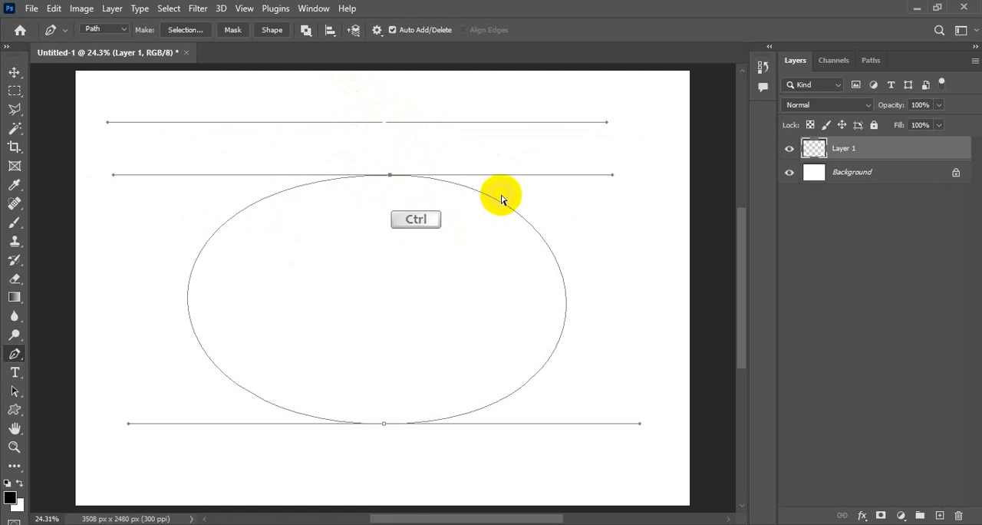
left_click_drag(613, 179, 649, 86)
key("alt")
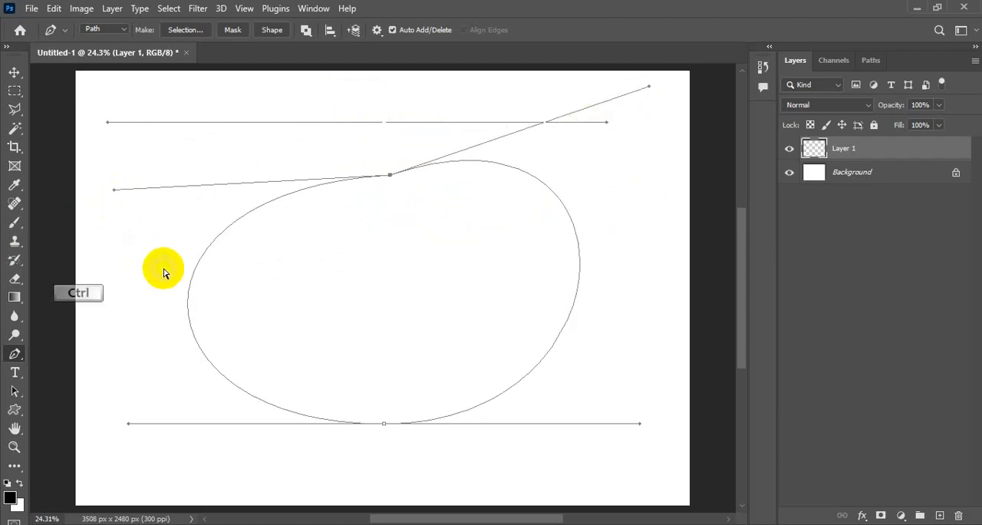
key("ctrl+0")
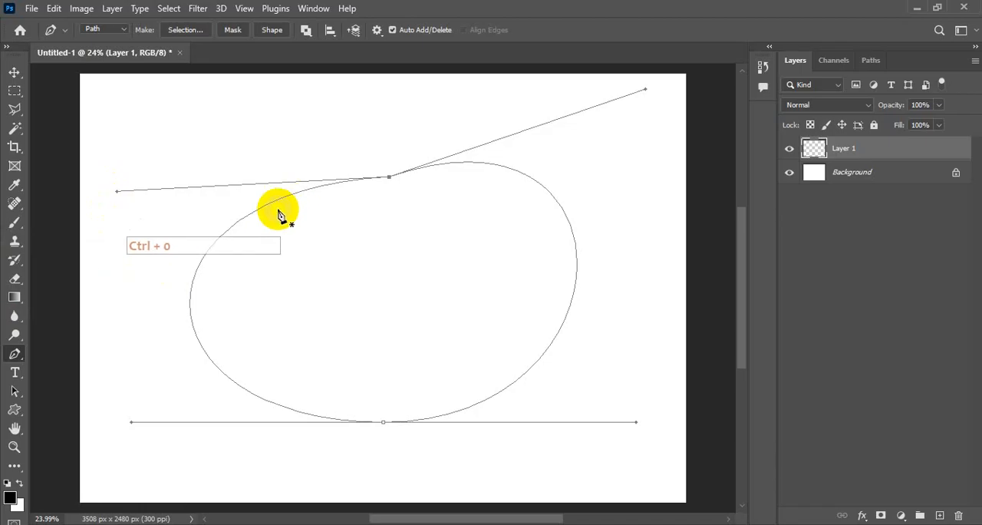
key("ctrl")
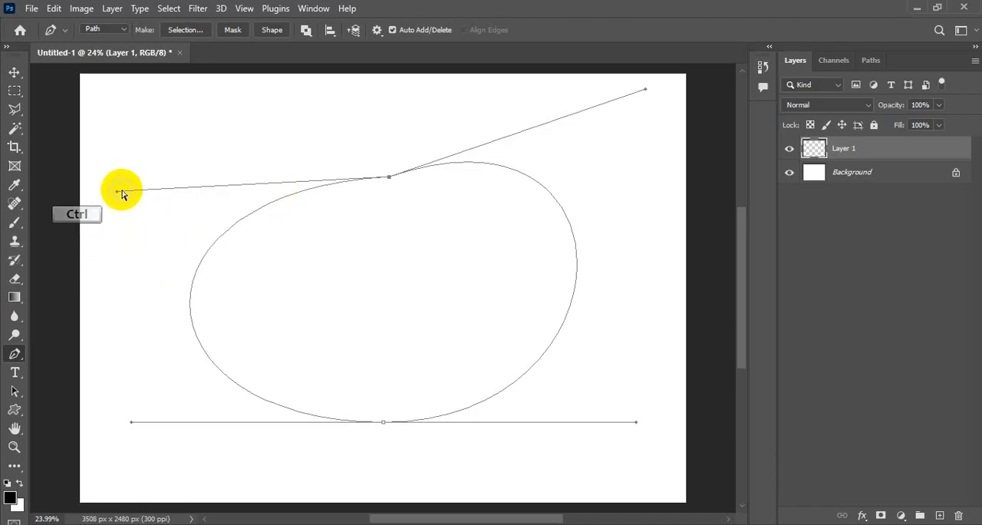
left_click_drag(117, 191, 149, 94)
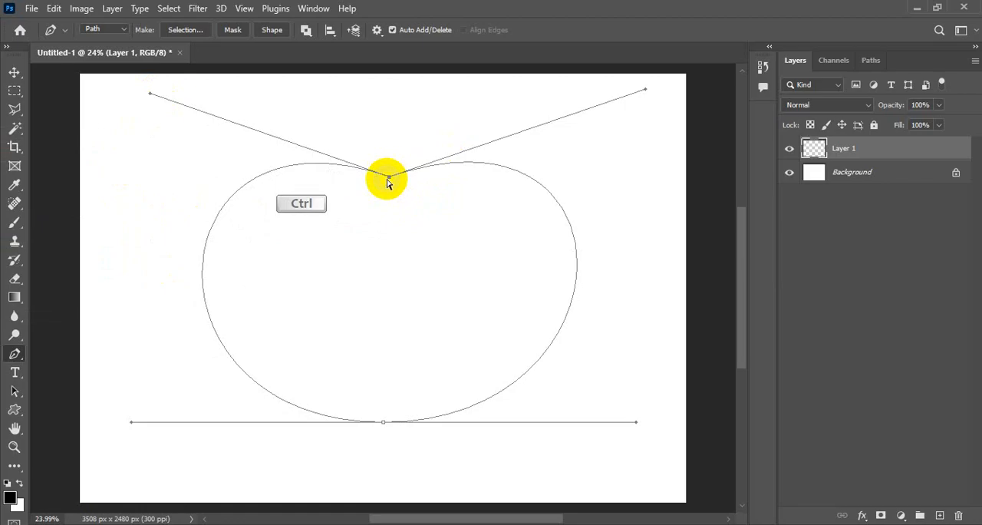
Step: Deepen the heart's notch by lowering its anchor point slightly and raising both of its handles toward the canvas's upper edge
left_click_drag(392, 177, 388, 202)
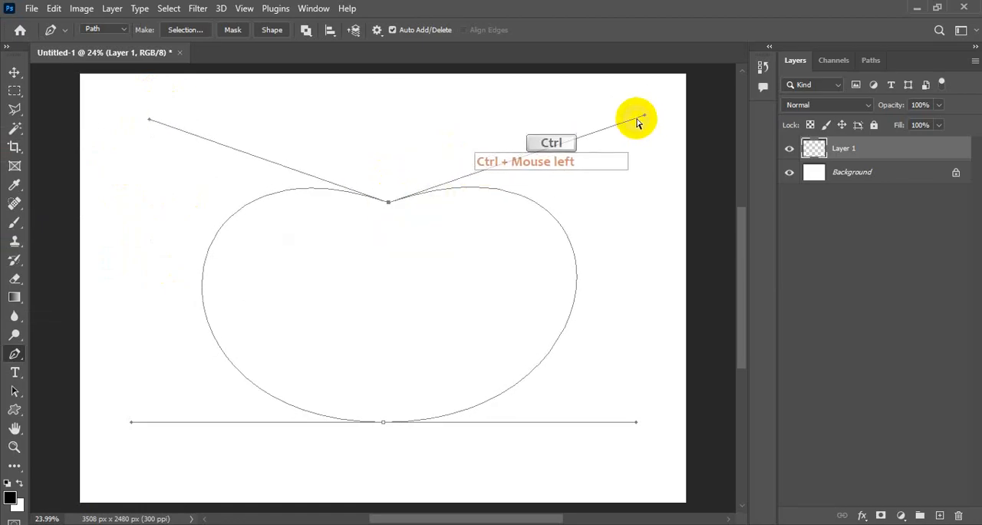
left_click_drag(644, 115, 647, 89)
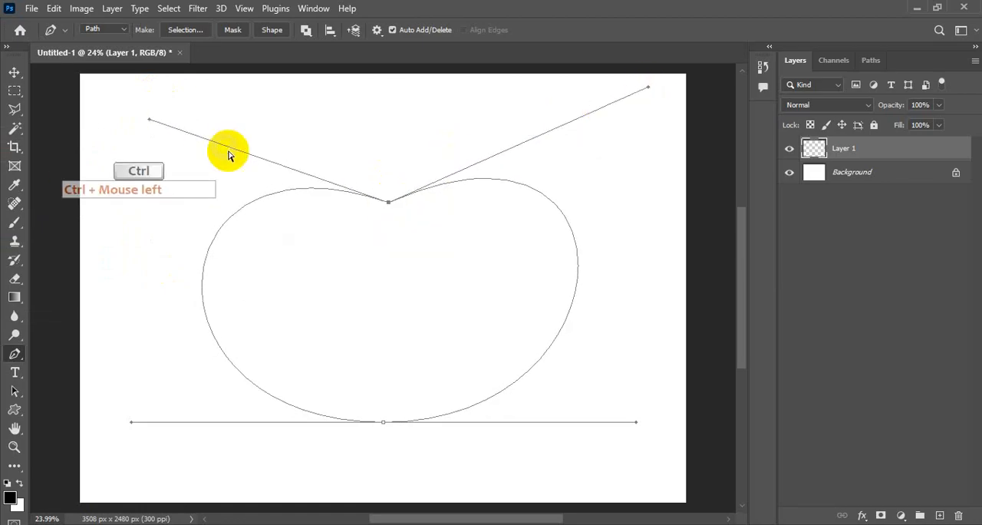
left_click_drag(151, 123, 141, 85)
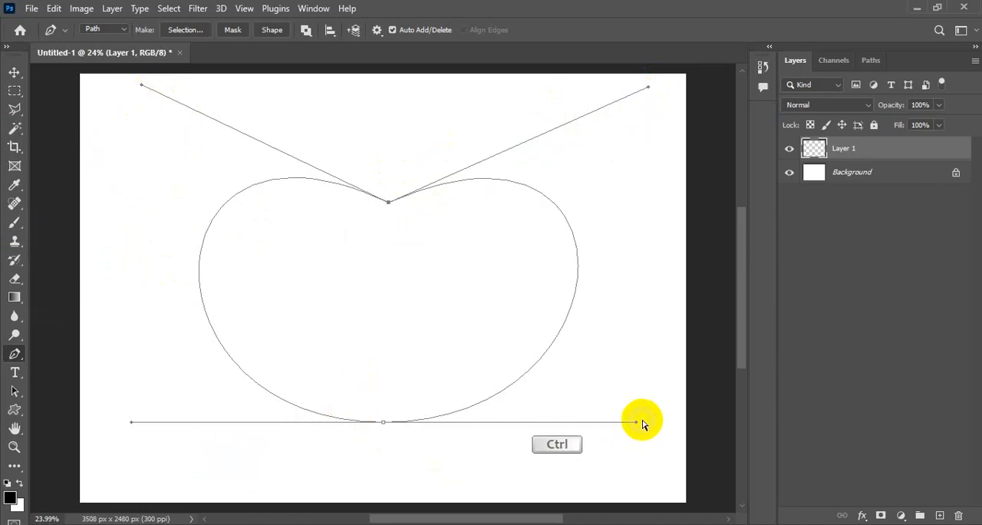
Step: Angle the bottom anchor's two handles upward independently to form the heart's tip, and move that anchor point lower
mouse_move(636, 422)
left_mouse_down()
mouse_move(639, 387)
mouse_move(640, 441)
mouse_move(649, 419)
left_mouse_up()
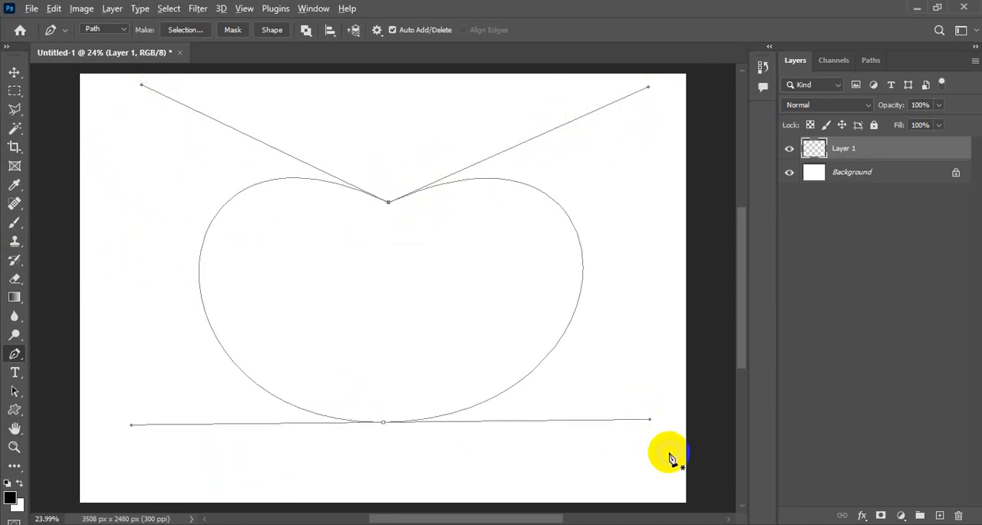
key("alt")
left_click_drag(650, 421, 650, 298)
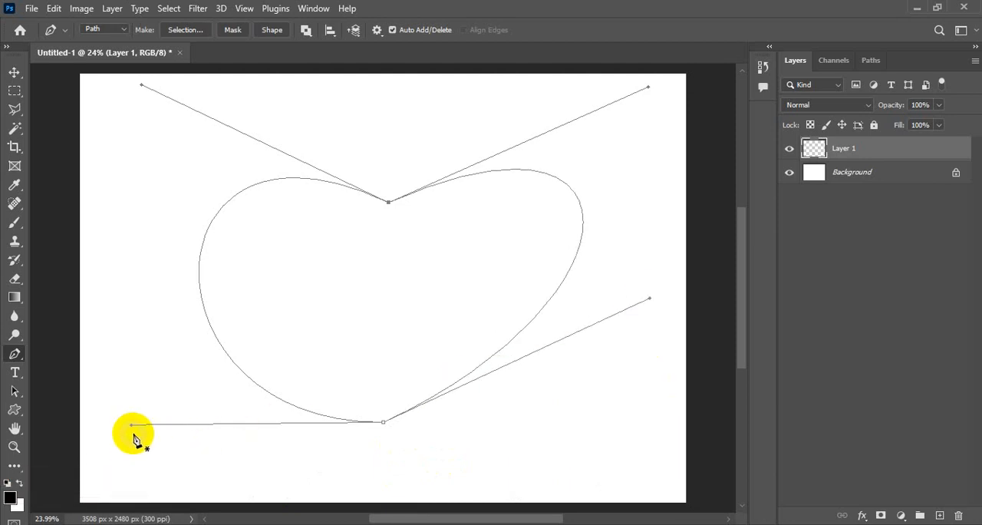
key("ctrl")
left_click_drag(130, 424, 131, 337)
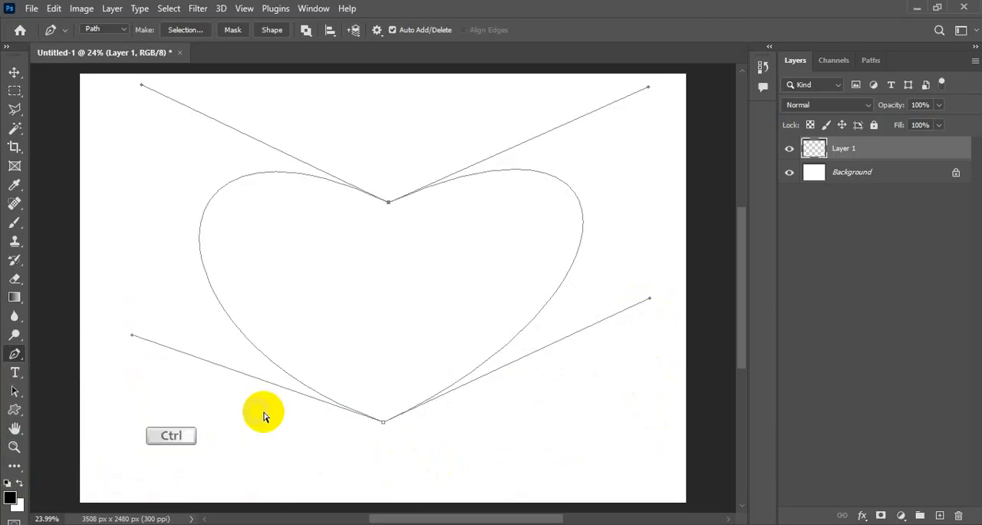
left_click_drag(384, 422, 388, 461)
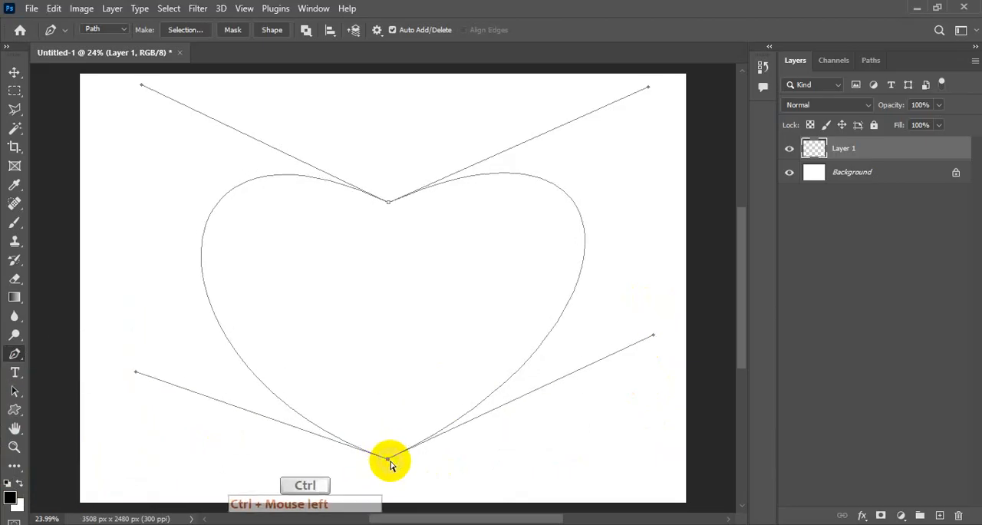
Step: Widen both sides of the heart path by extending the handles of its bottom and top anchor points outward
left_click_drag(655, 338, 672, 347)
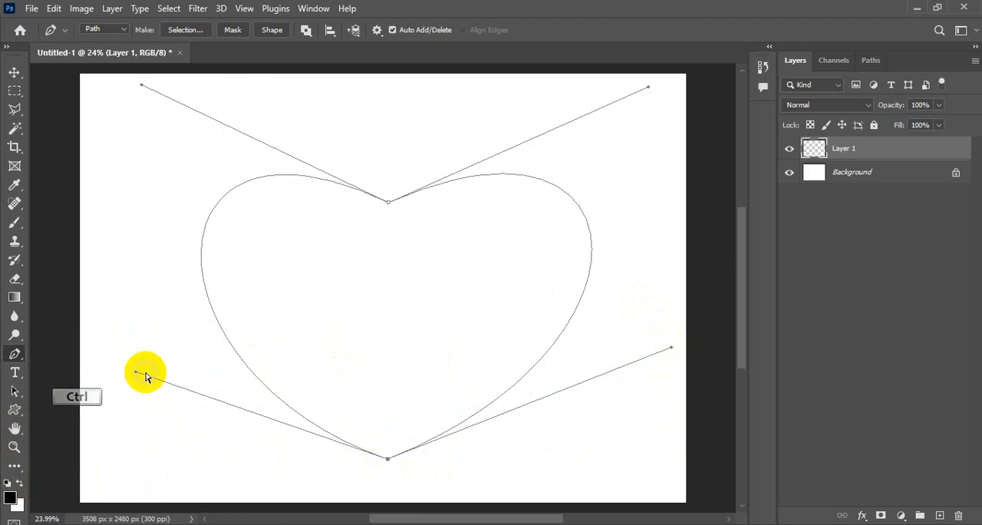
left_click_drag(137, 374, 115, 361)
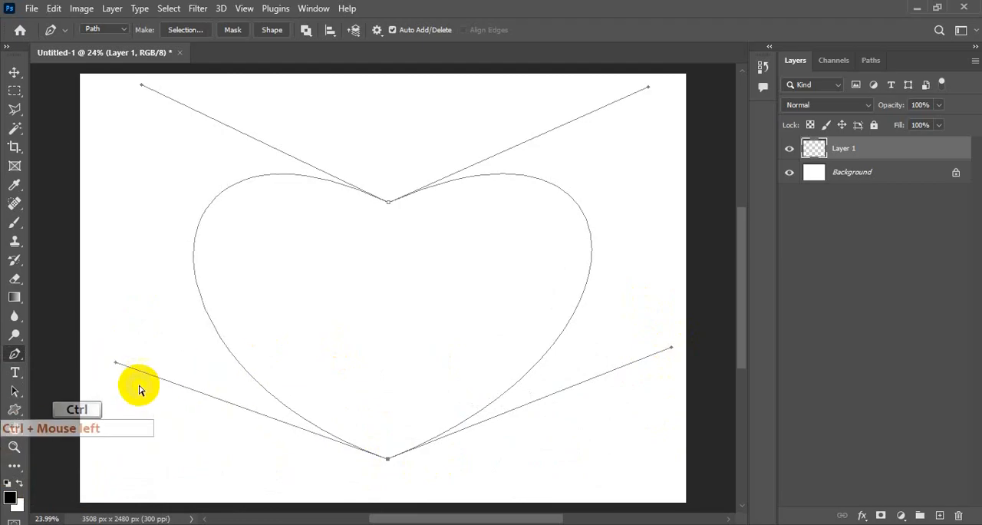
left_click_drag(647, 83, 659, 79)
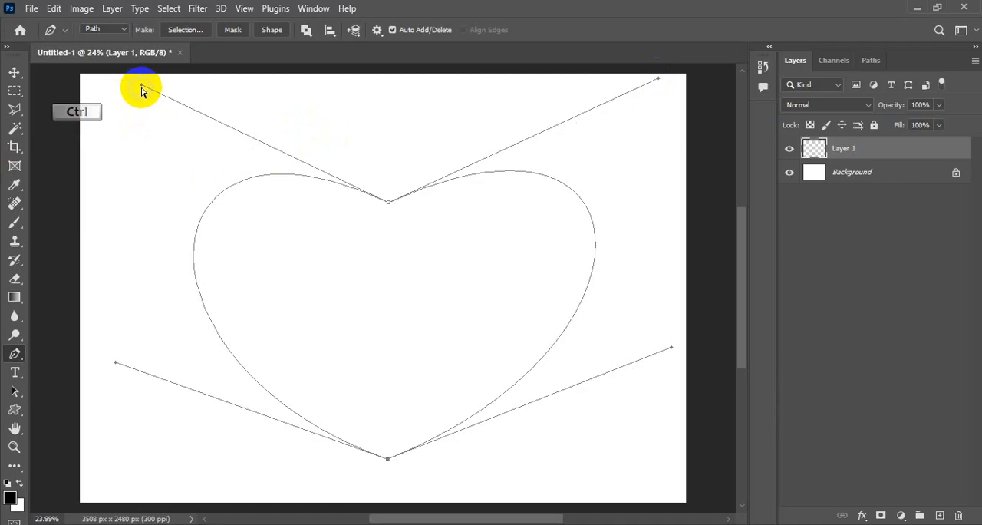
left_click_drag(142, 86, 129, 88)
Step: Round the heart's lower sides by lowering both bottom handles, and move the tip down near the canvas's lower edge
left_click_drag(115, 367, 128, 414)
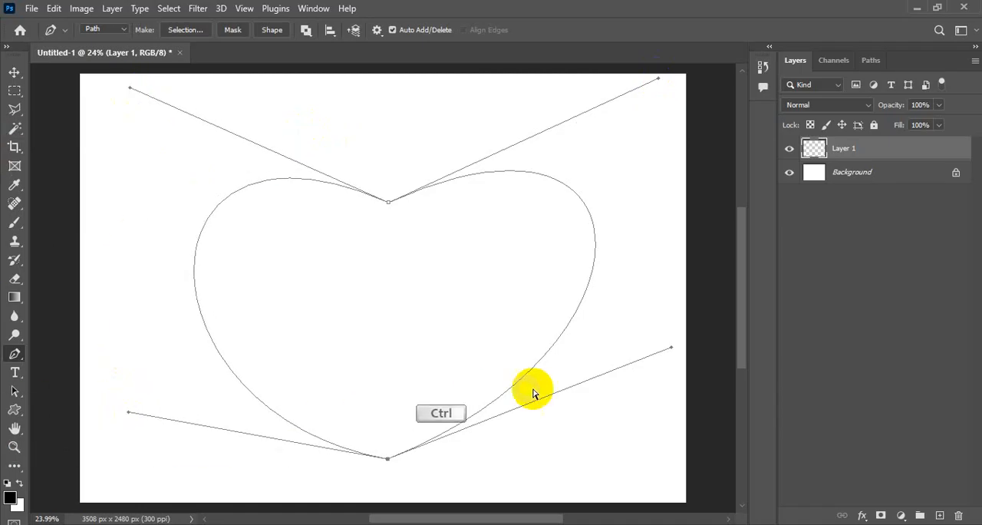
left_click_drag(670, 347, 673, 403)
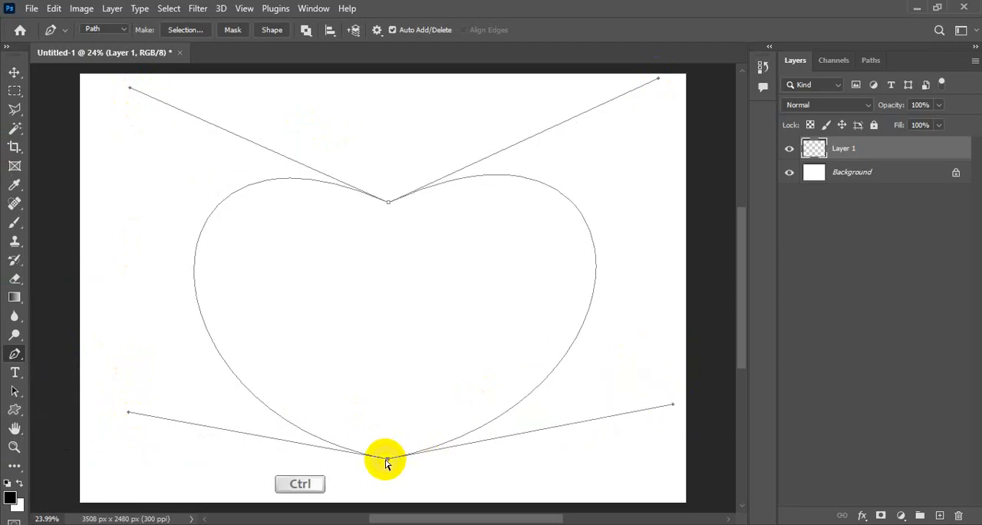
left_click_drag(389, 460, 383, 489)
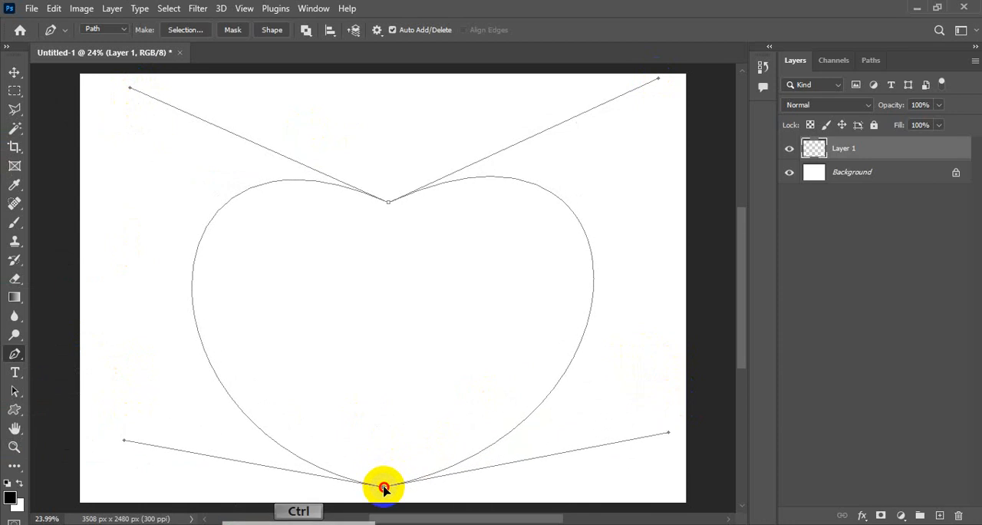
Step: Nudge the notch anchor point slightly upward and extend its left handle outward to balance the two lobes
left_click(388, 201, "ctrl")
left_click_drag(388, 201, 387, 199)
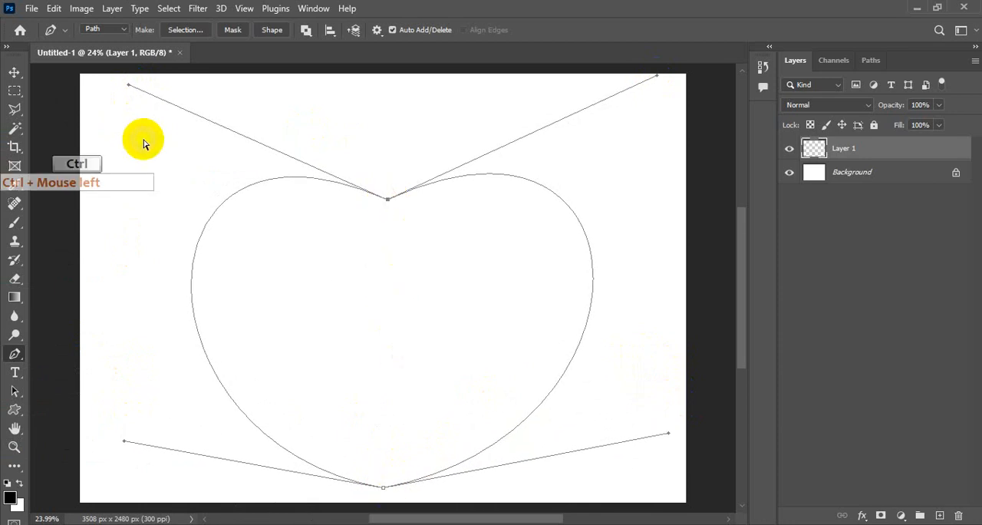
left_click_drag(129, 88, 115, 76, "ctrl")
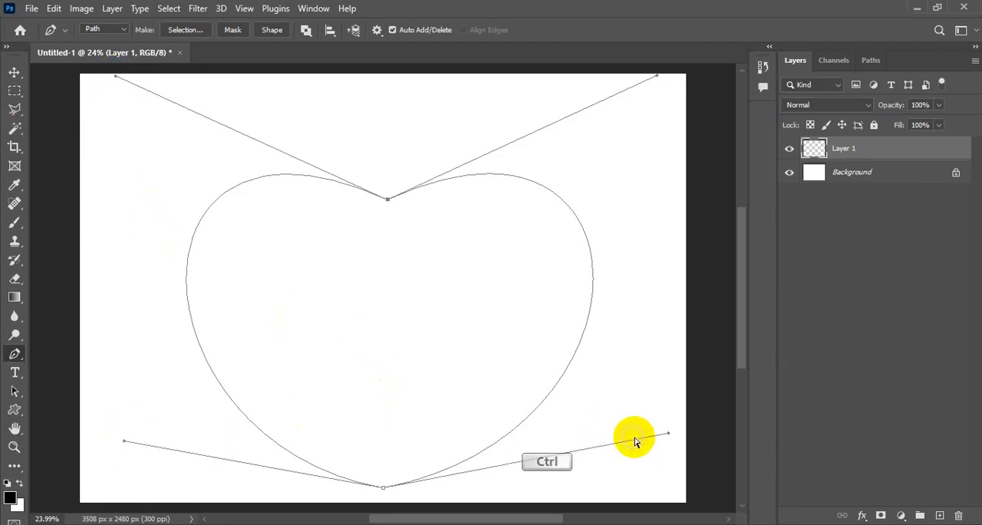
Step: Show the rulers, place horizontal guides at the heart's upper and lower handle ends, and level the bottom-left handle with the lower guide
left_click(244, 14)
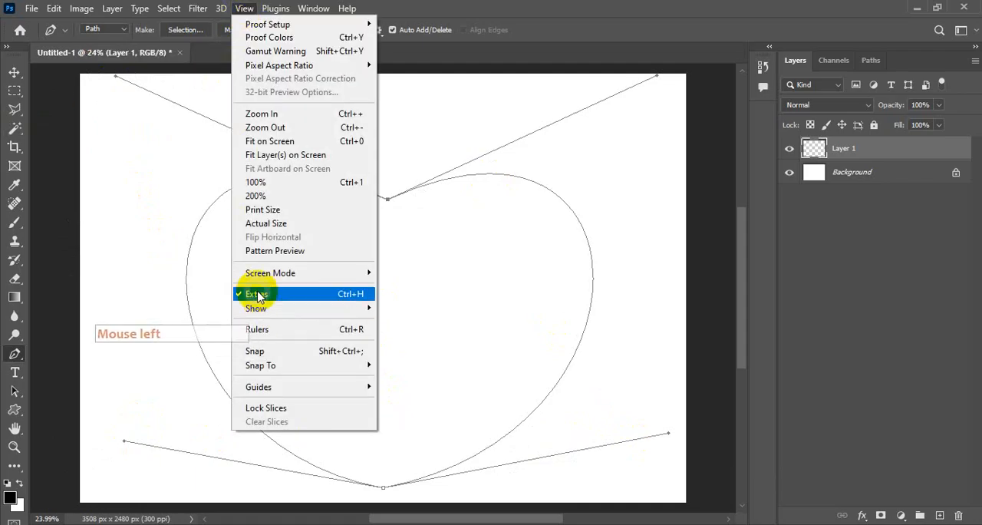
left_click(270, 329)
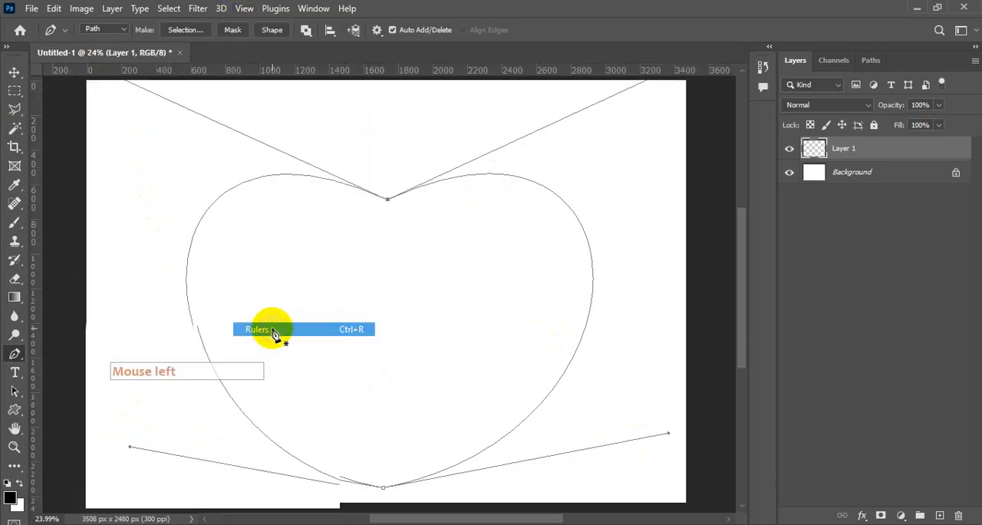
left_click_drag(410, 69, 445, 74)
left_click_drag(442, 73, 459, 439)
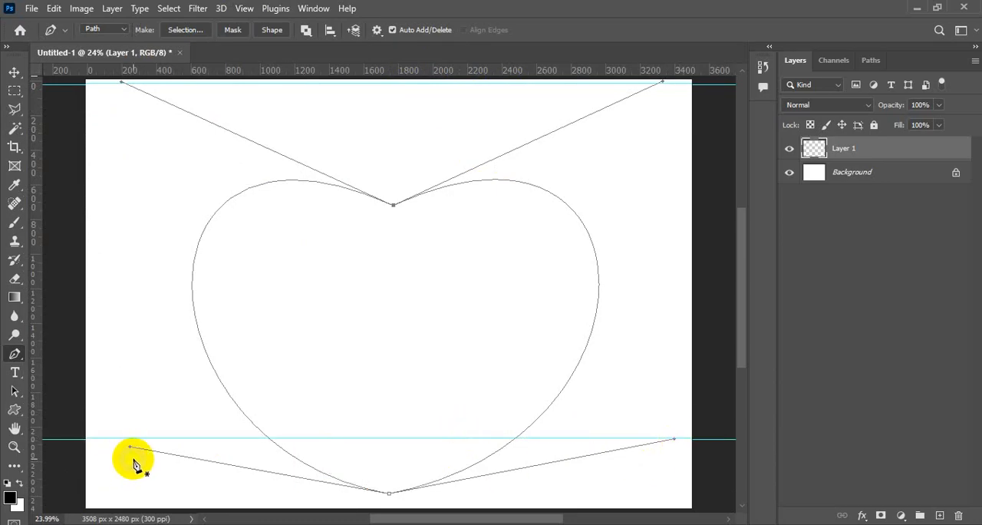
left_click_drag(131, 451, 130, 439)
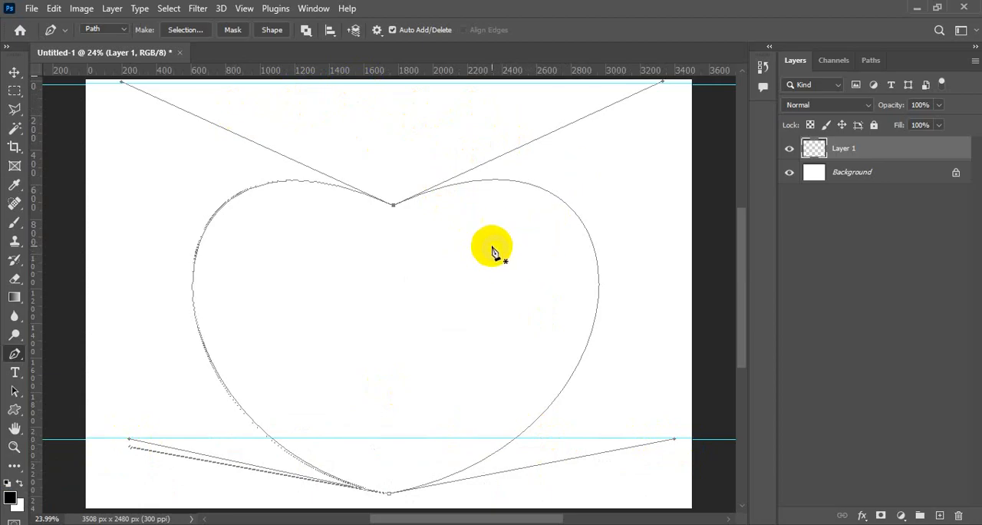
Step: Hide the guides and the rulers
left_click(223, 34)
left_click(243, 8)
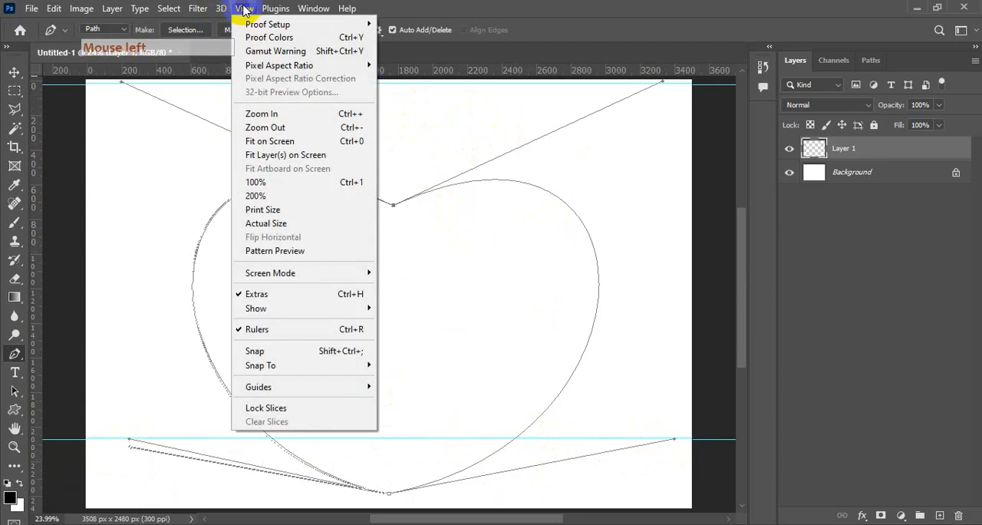
mouse_move(257, 308)
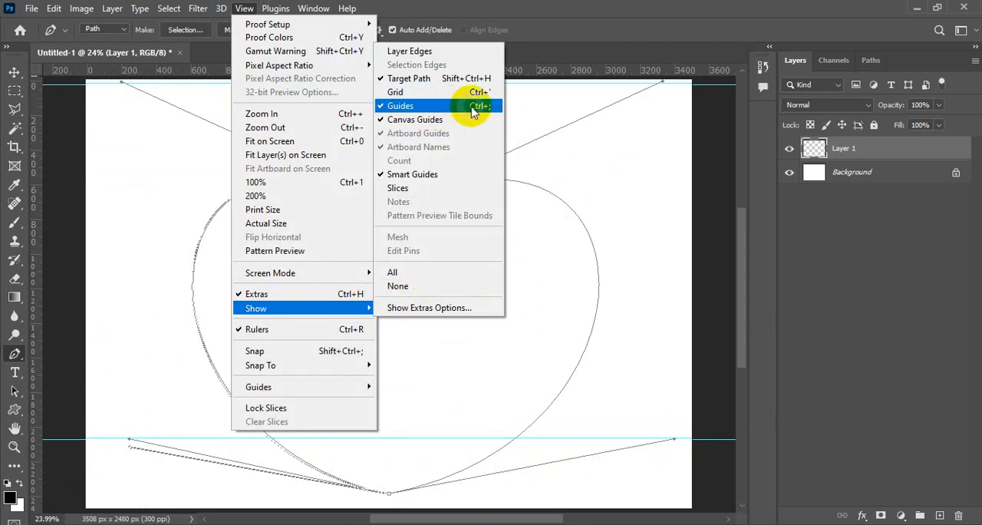
left_click(423, 111)
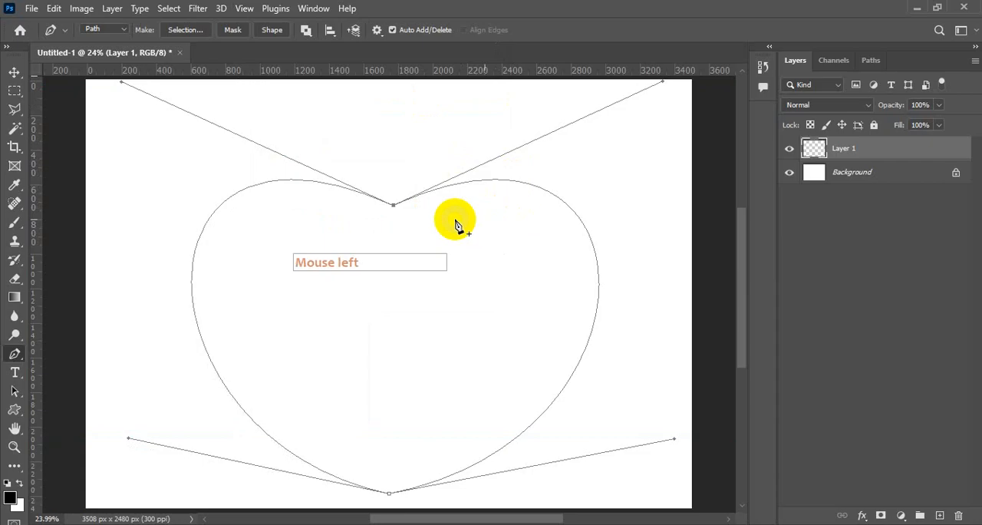
left_click(242, 9)
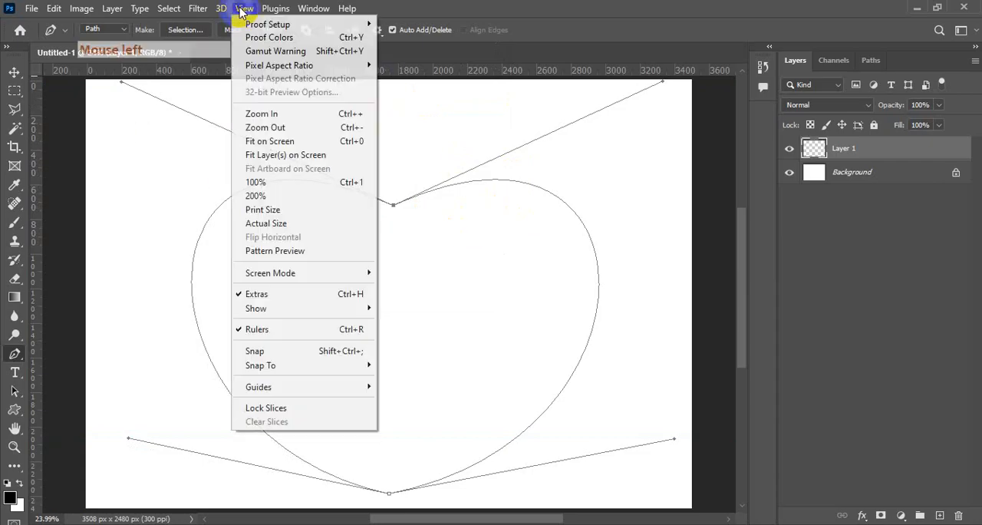
left_click(261, 329)
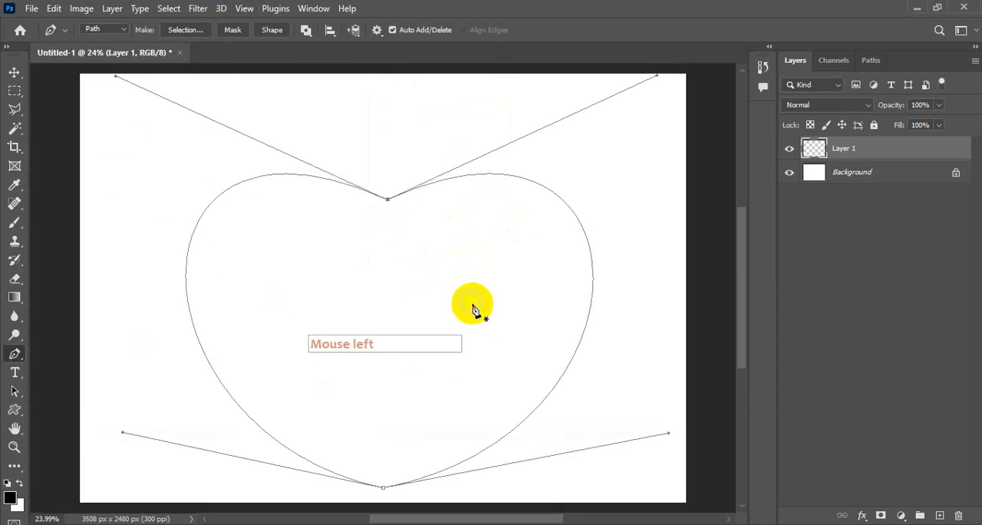
Step: Raise both handles of the heart's bottom anchor point slightly, and convert the path into a selection
left_click_drag(669, 437, 668, 421)
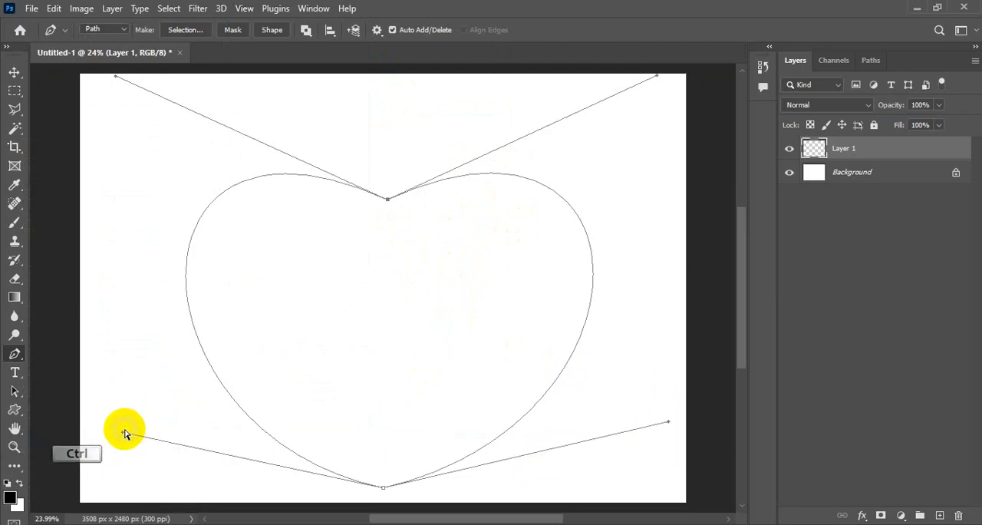
left_click_drag(127, 435, 126, 414)
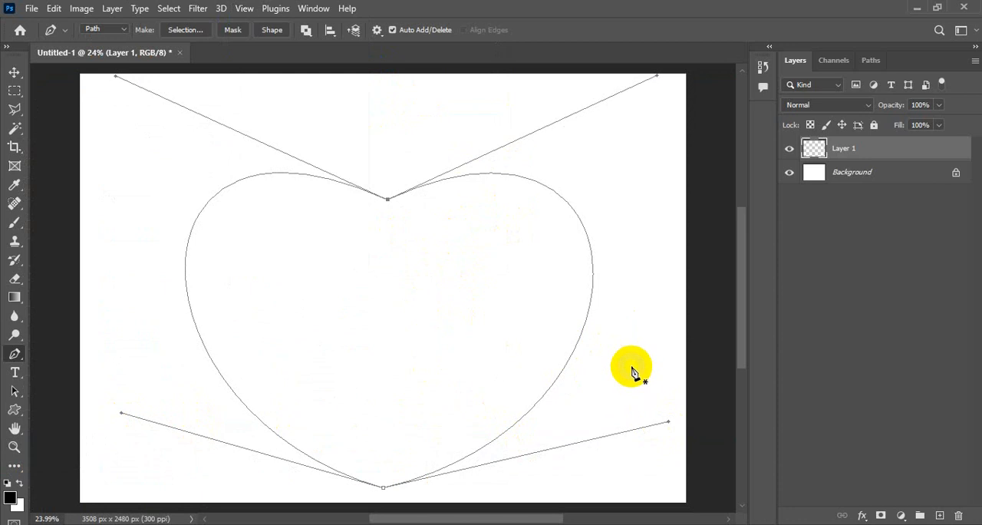
key("ctrl+Return")
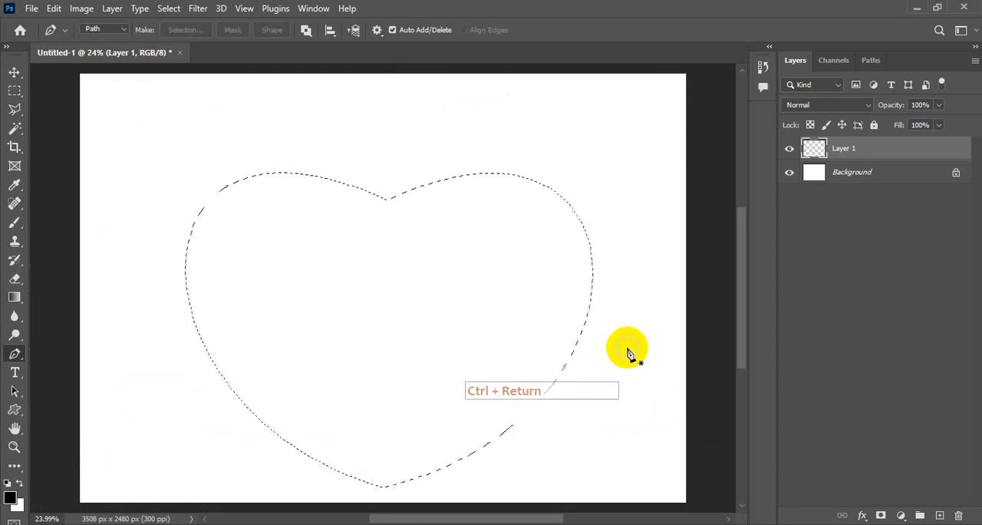
Step: Set the foreground colour to red ff0000 and fill the heart selection with it on Layer 1
left_click(17, 491)
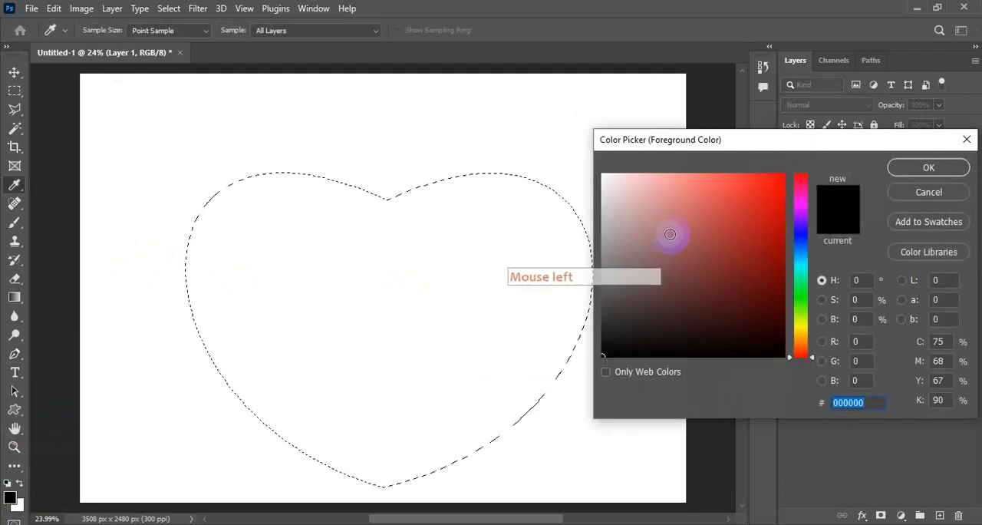
left_click_drag(670, 292, 800, 148)
left_click(932, 169)
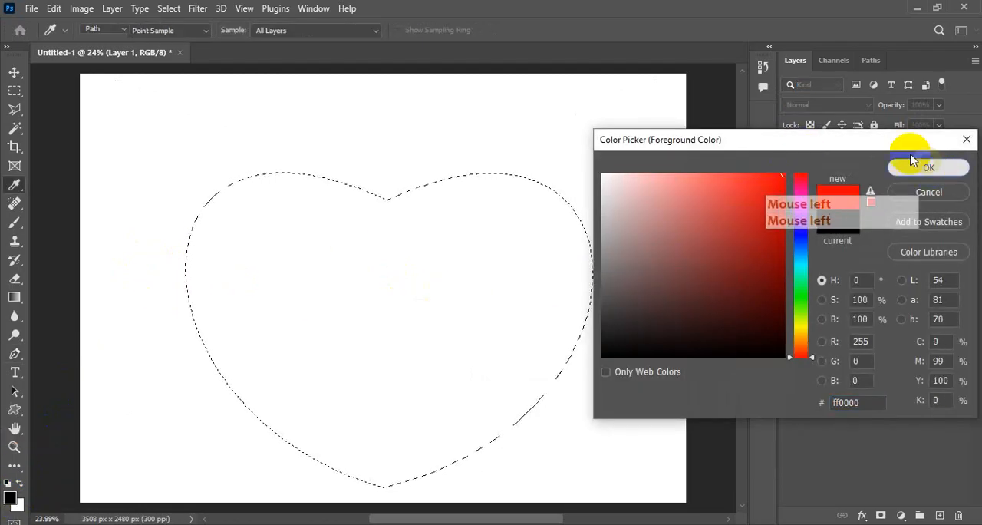
key("p")
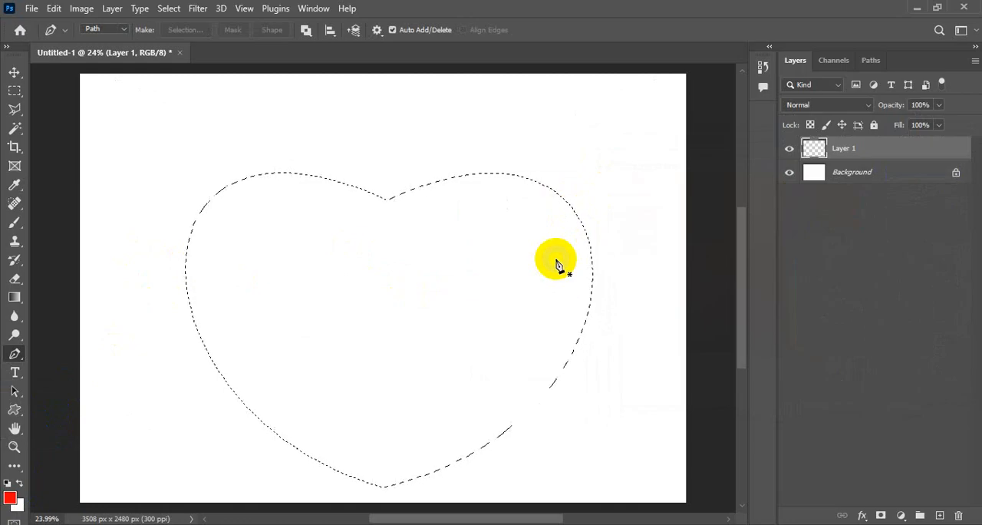
key("alt+BackSpace")
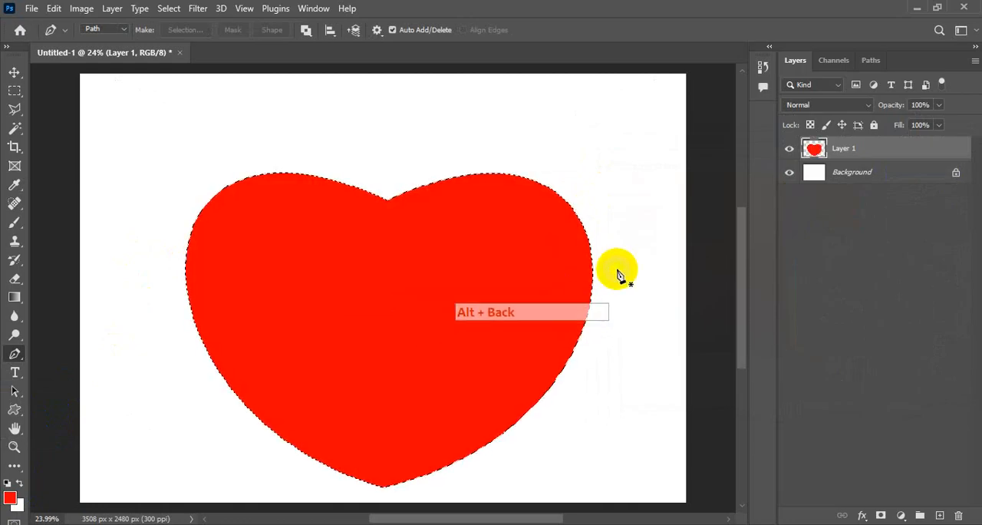
Step: Deselect the heart and move it up near the canvas's upper edge, roughly centred horizontally
left_click(15, 72)
left_click(851, 157)
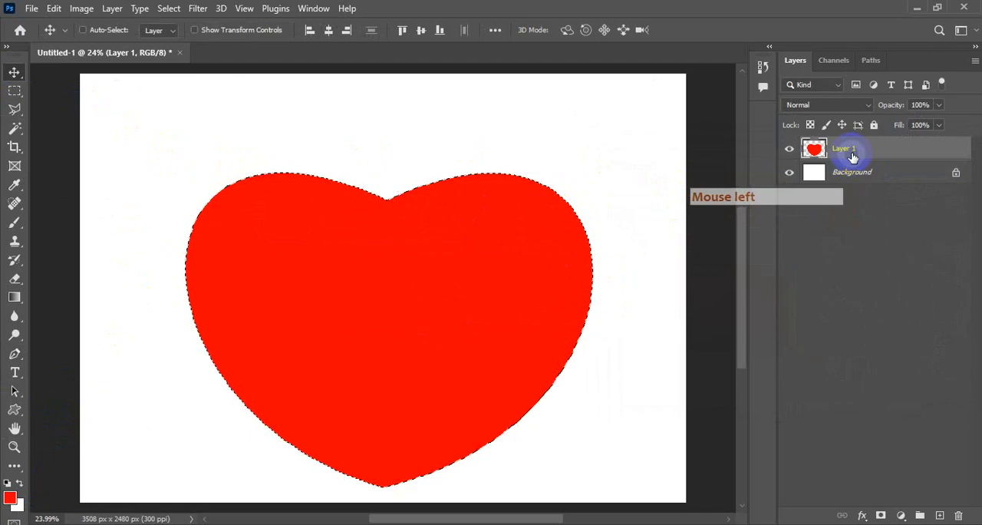
left_click(167, 9)
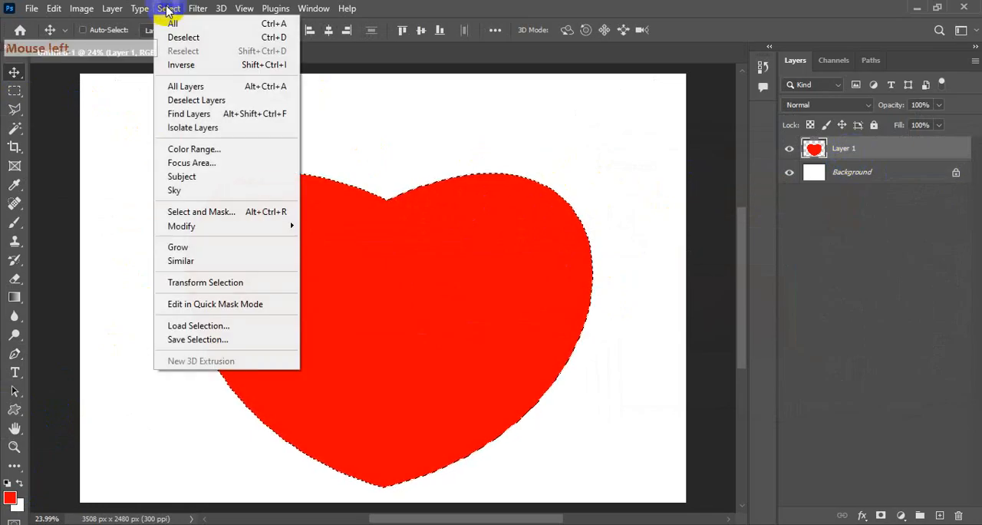
left_click(184, 37)
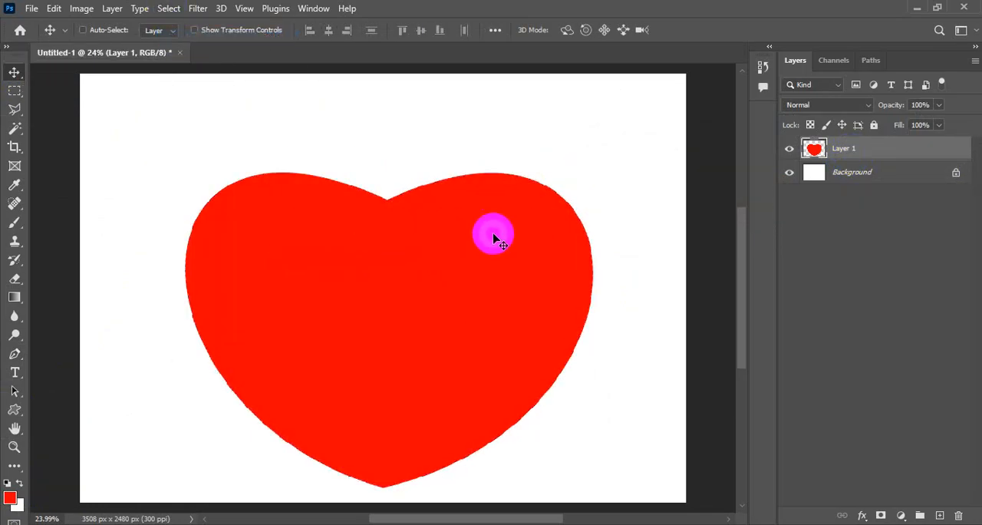
left_click_drag(475, 243, 480, 169)
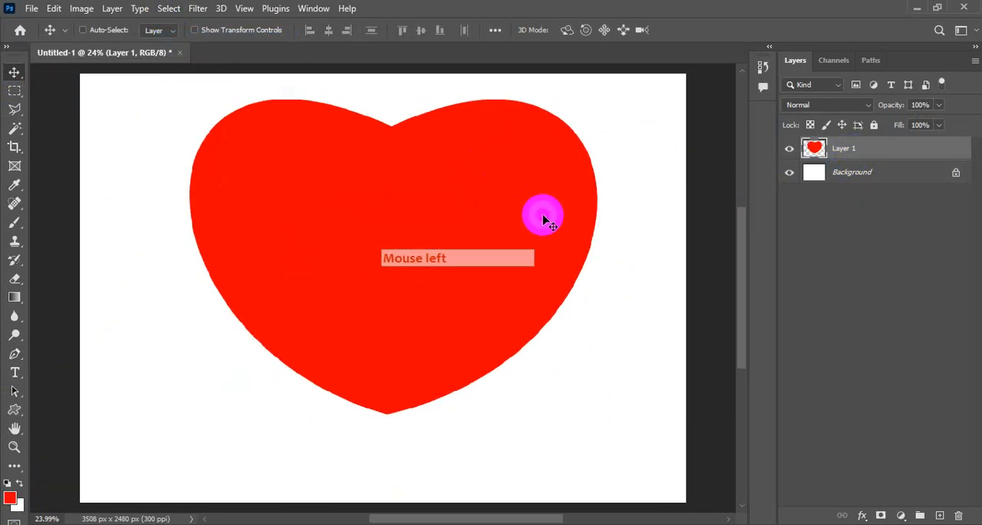
key("ctrl")
key("ctrl+0")
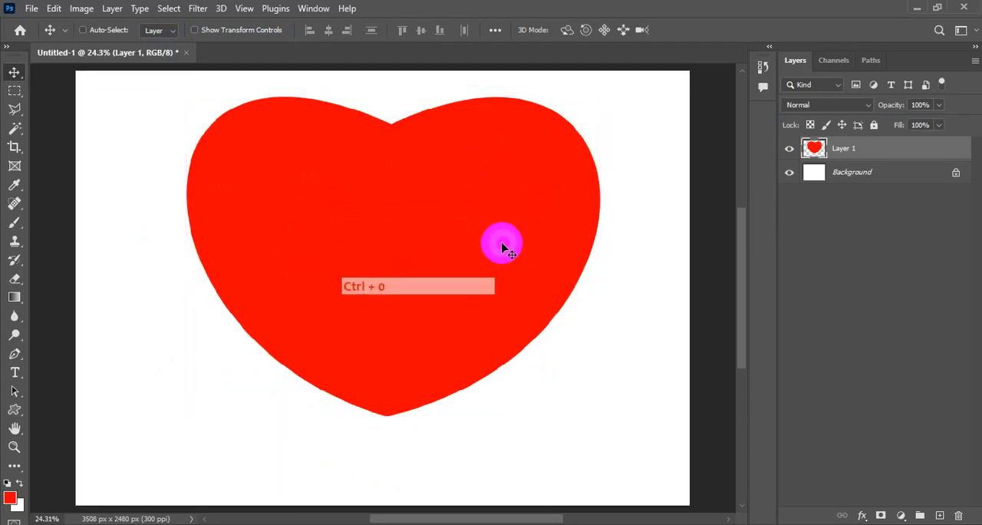
mouse_move(466, 182)
left_mouse_down()
mouse_move(461, 164)
mouse_move(470, 180)
left_mouse_up()
left_click(480, 177)
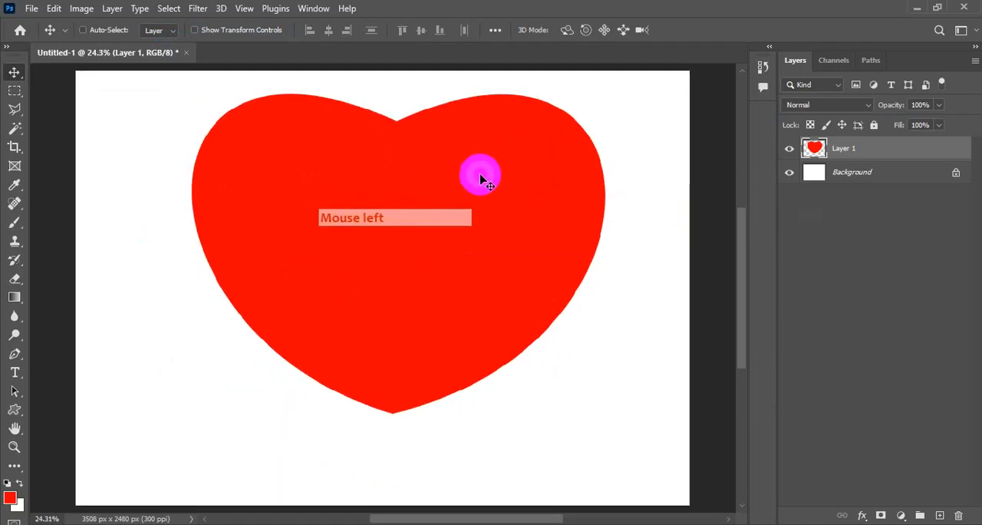
Step: Duplicate the heart layer and recolour the copy with the white background colour, keeping its transparent pixels locked
key("ctrl")
key("ctrl+j")
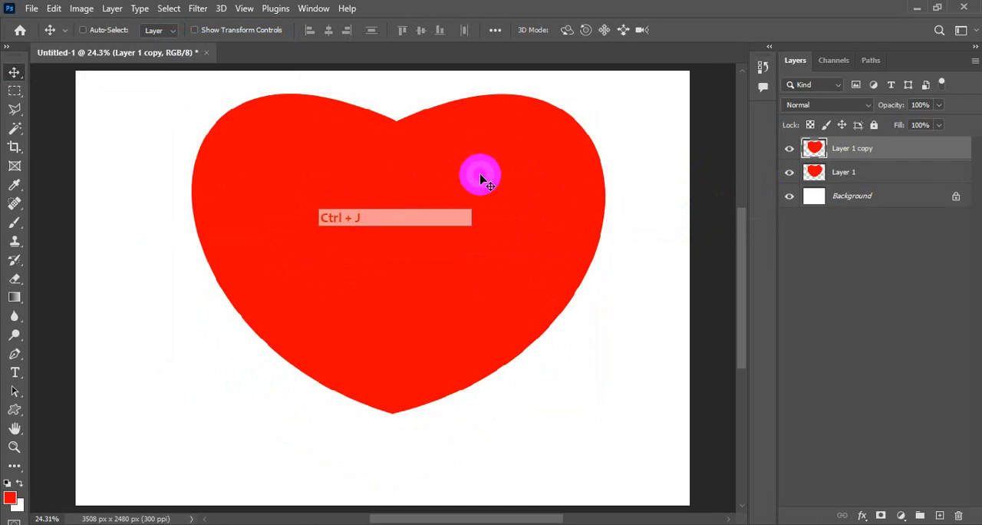
left_click(810, 125)
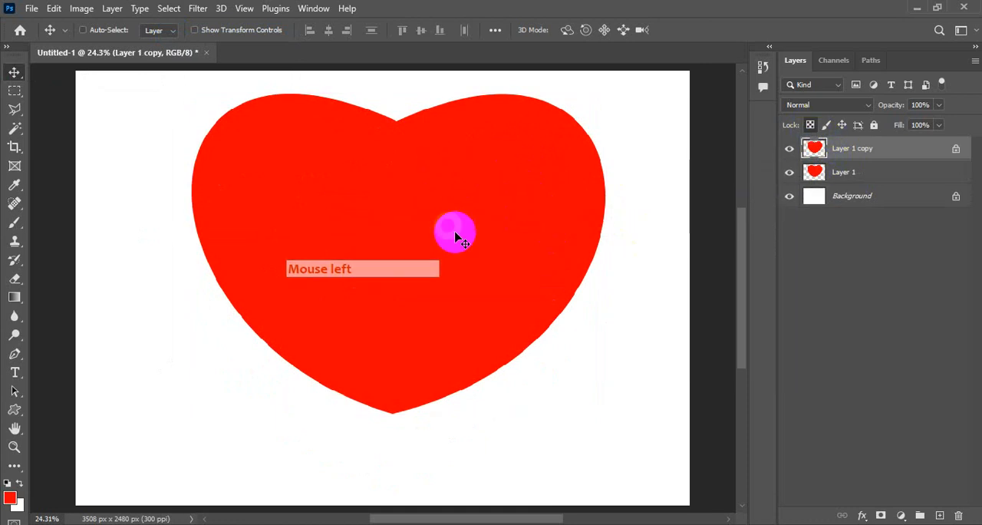
key("ctrl+BackSpace")
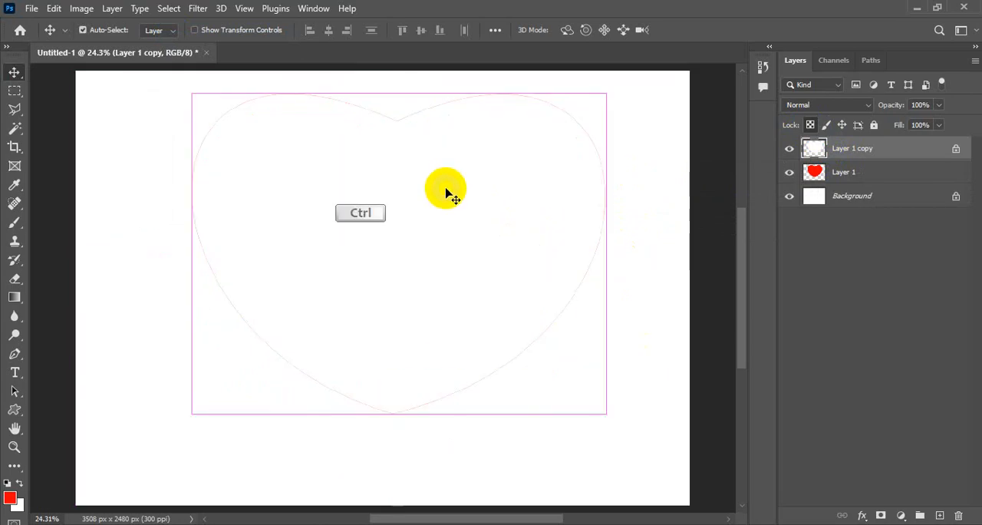
Step: Scale the white heart copy proportionally about its centre to about 89%, leaving an even red border
key("ctrl+t")
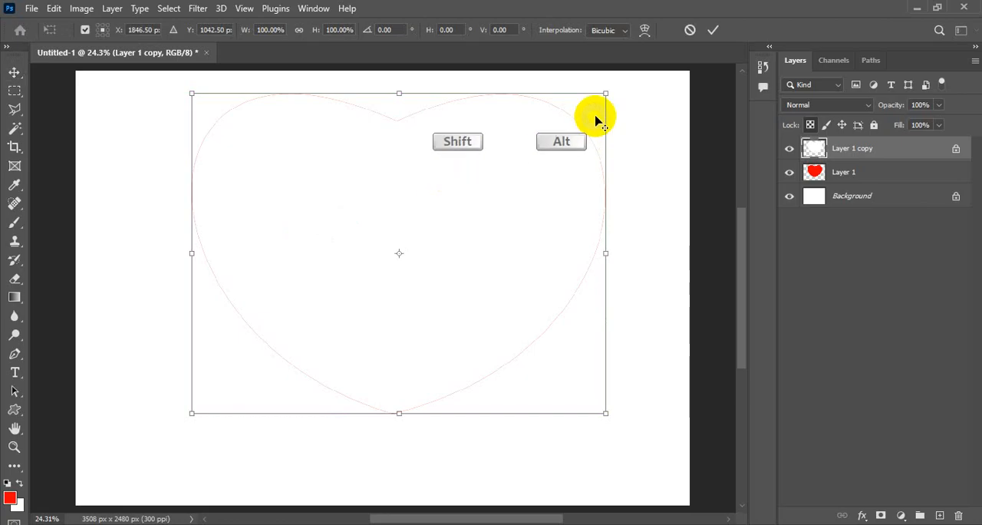
left_click_drag(606, 92, 584, 110)
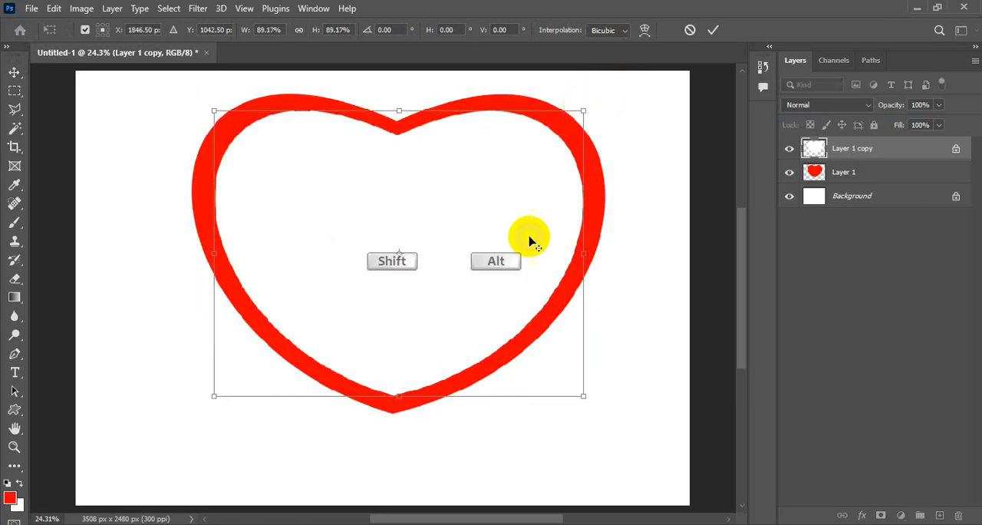
scroll(511, 266, "right", 1)
key("Return")
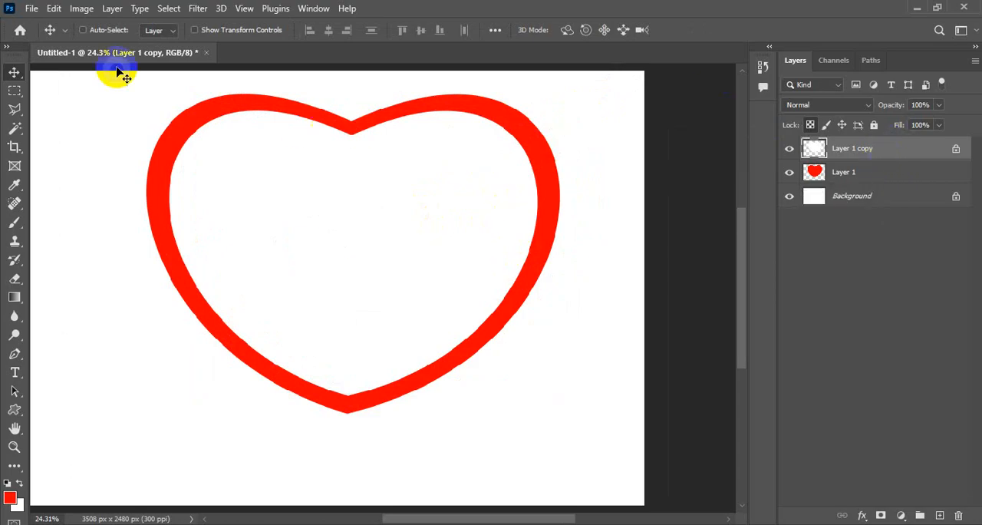
Step: Merge the white heart down into the red heart layer, and move the resulting outline slightly lower
left_click(112, 11)
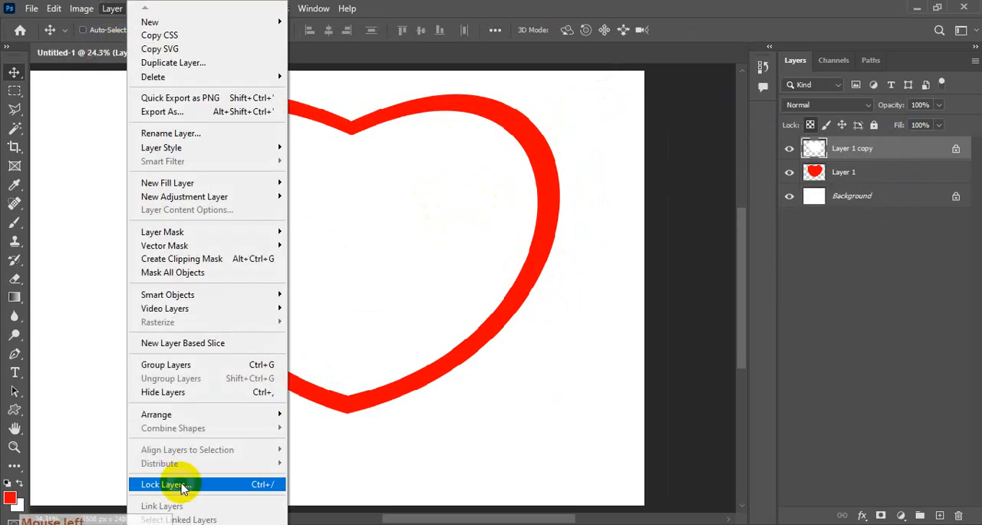
mouse_move(170, 524)
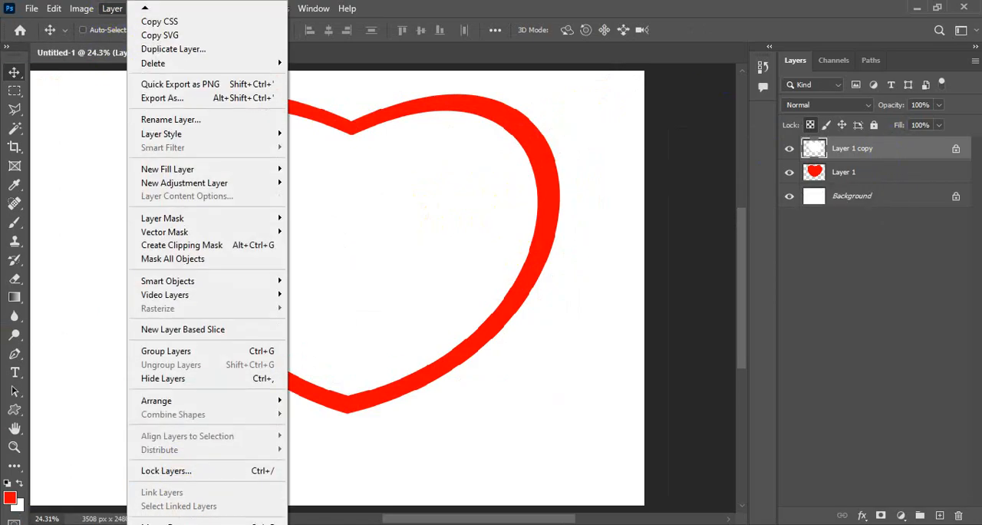
left_click(173, 514)
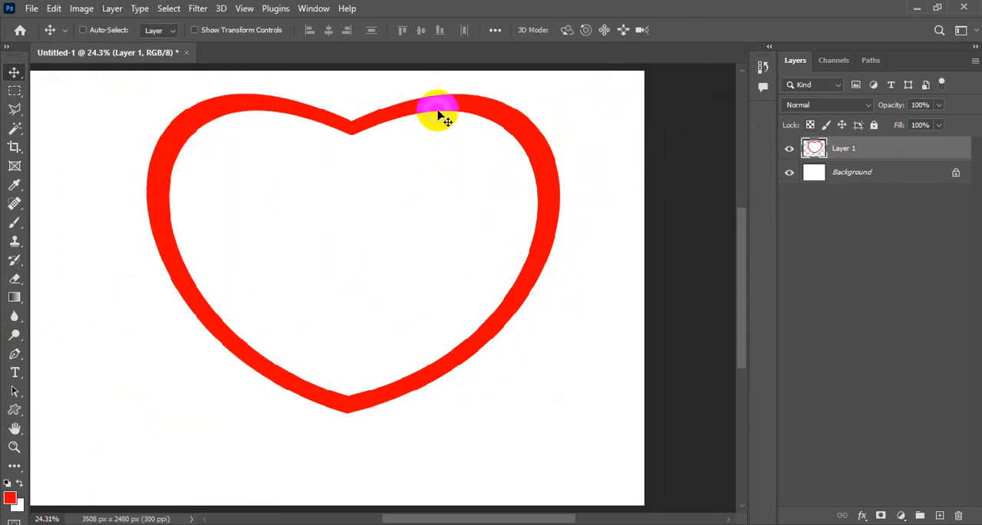
left_click_drag(440, 114, 446, 128)
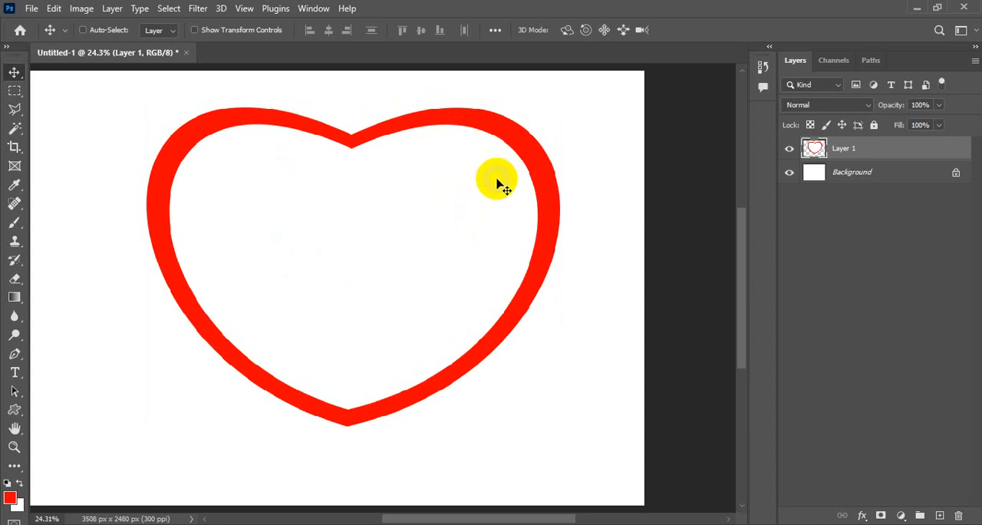
Step: Duplicate the red heart outline and scale the copy proportionally about its centre to about 75.6%
key("ctrl+j")
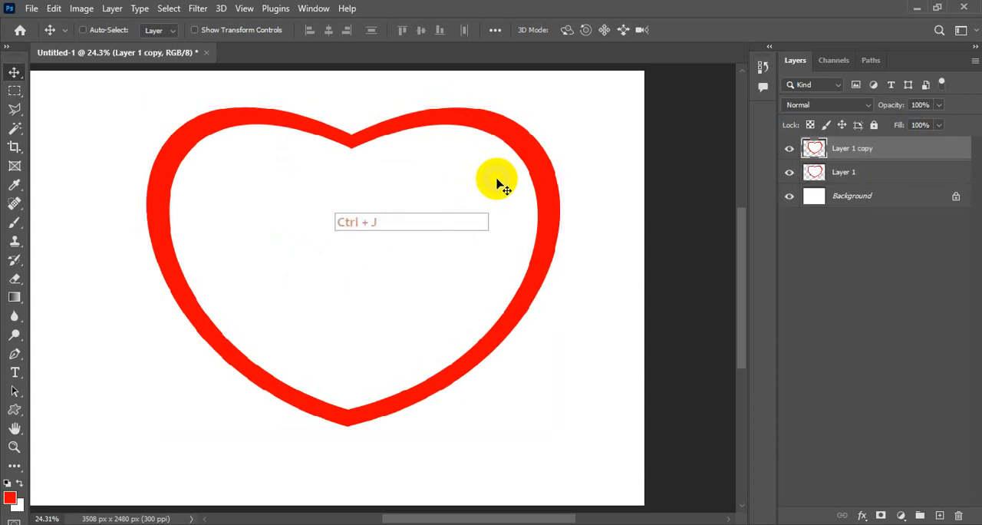
key("ctrl+t")
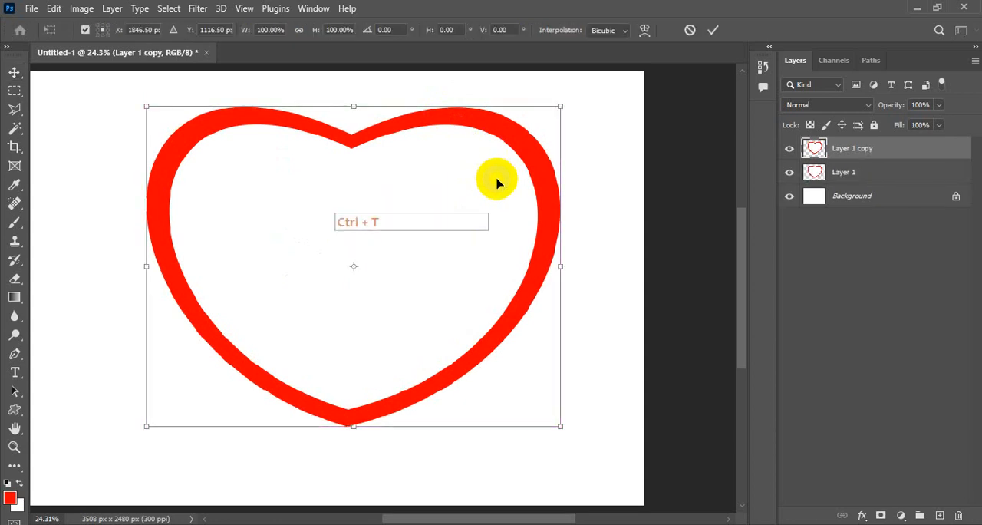
left_click_drag(560, 106, 508, 144)
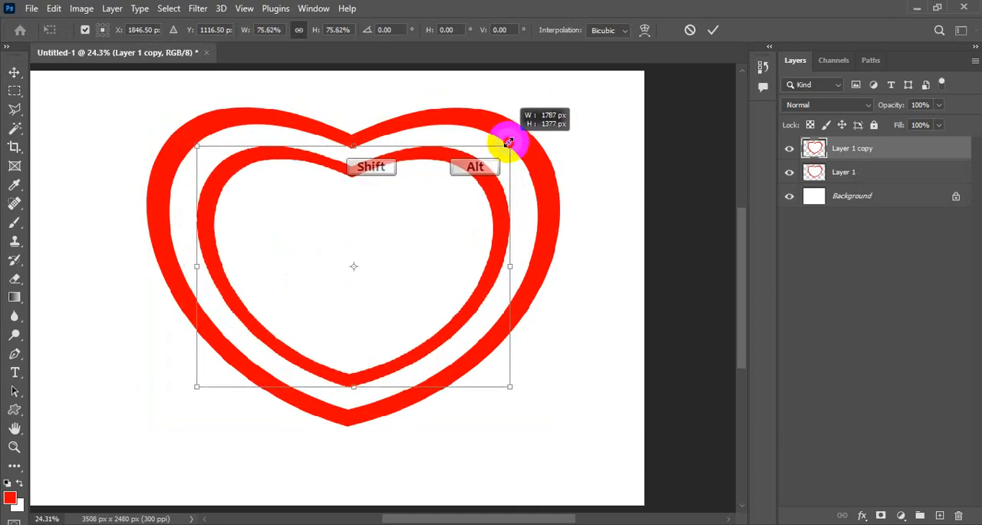
key("Return")
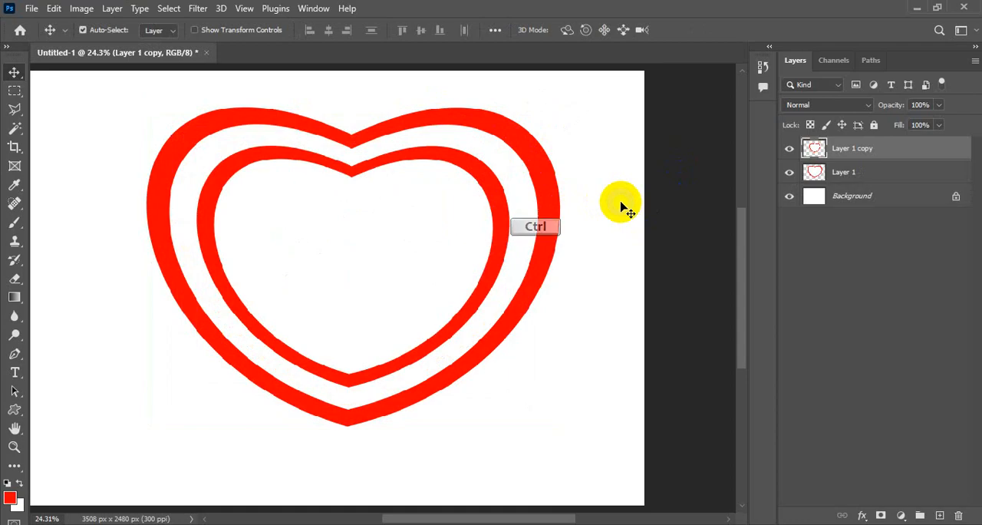
Step: Add a smaller copy of the inner heart outline, scaled about its centre, and fill it solid red with its transparent pixels locked
key("ctrl+j")
key("ctrl")
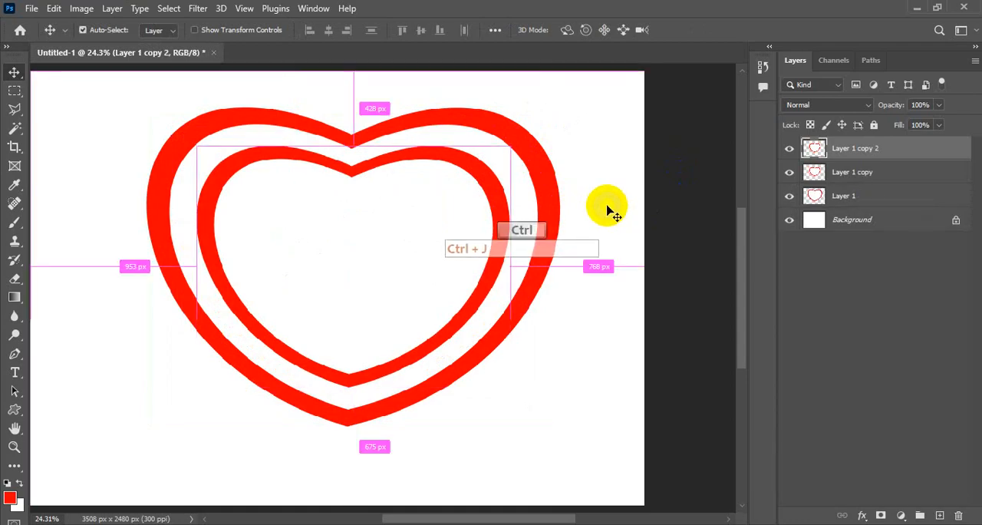
key("ctrl+t")
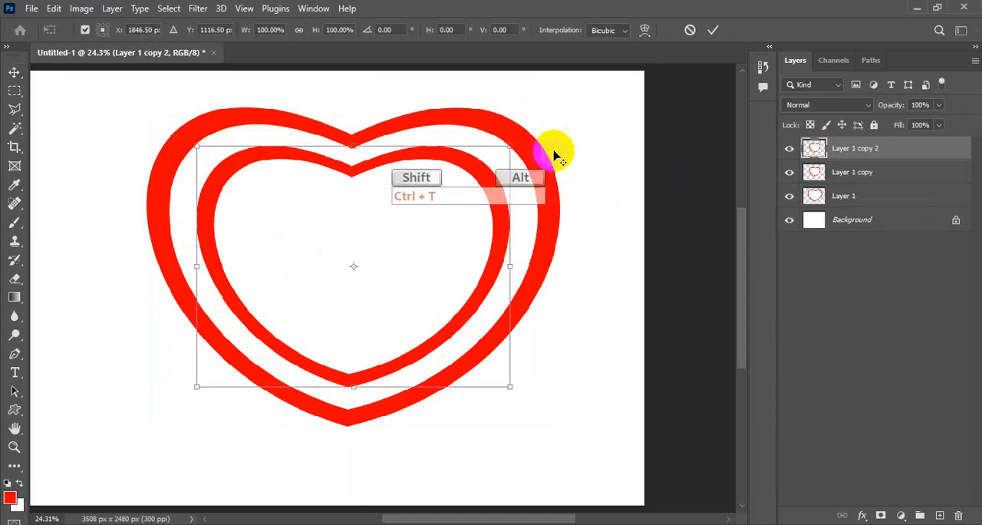
left_click_drag(508, 146, 453, 190)
key("Return")
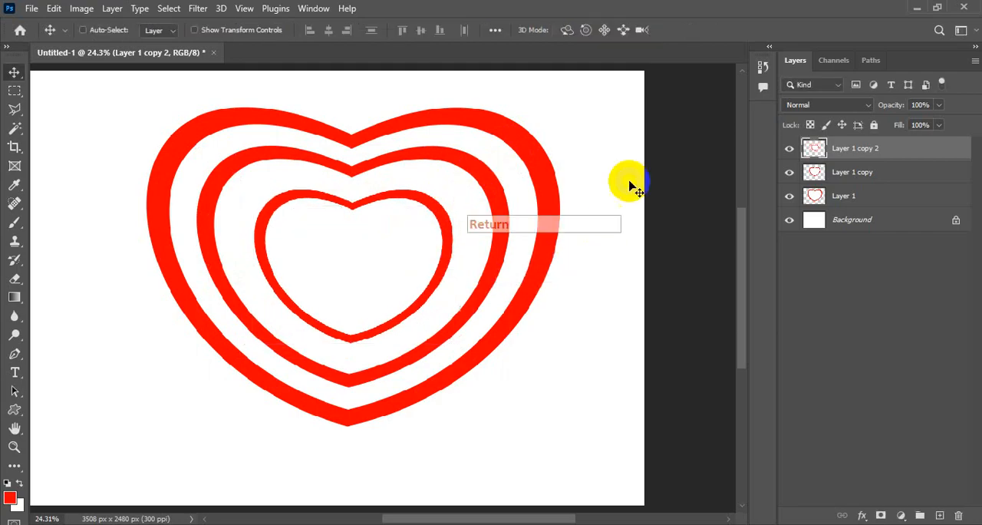
left_click(810, 126)
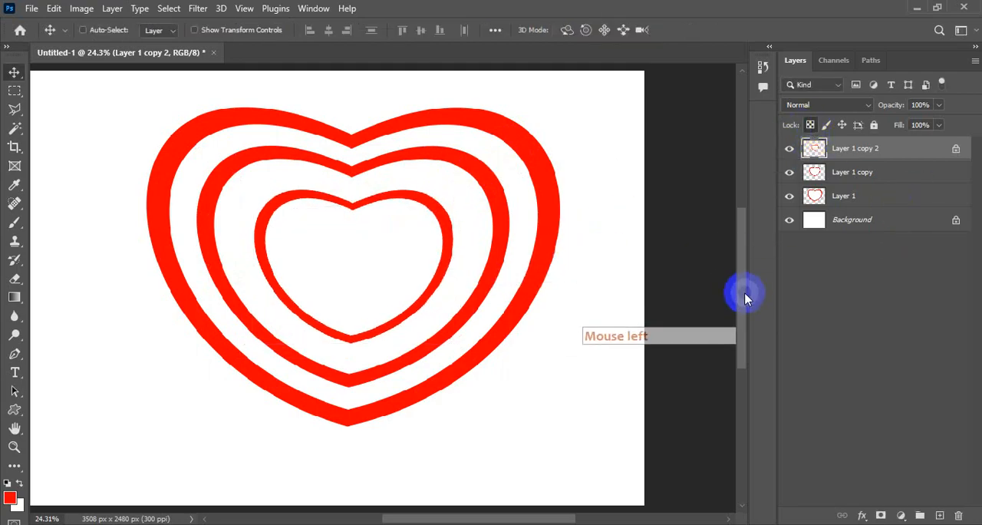
key("alt+BackSpace")
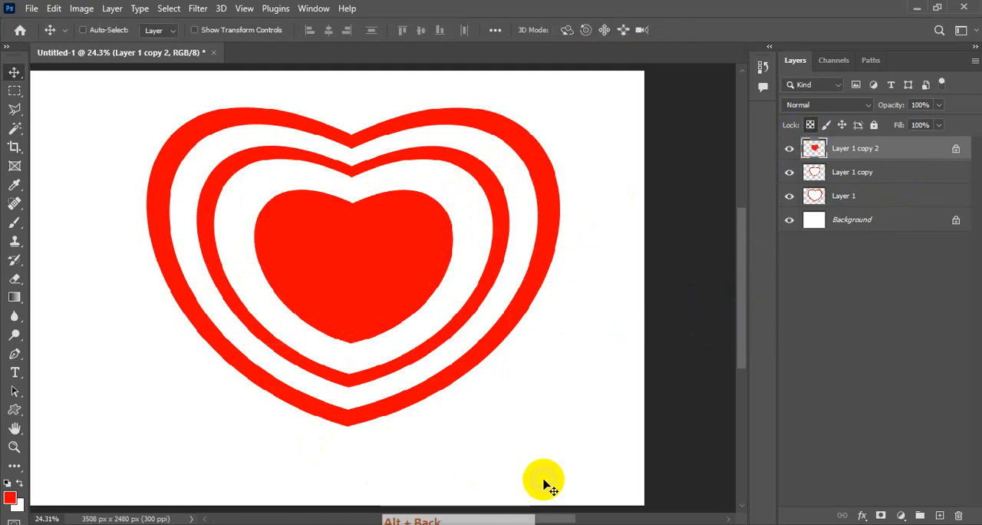
Step: Try the edge alignments on the three heart layers and settle on aligning their vertical and horizontal centres
left_click(877, 197, "shift")
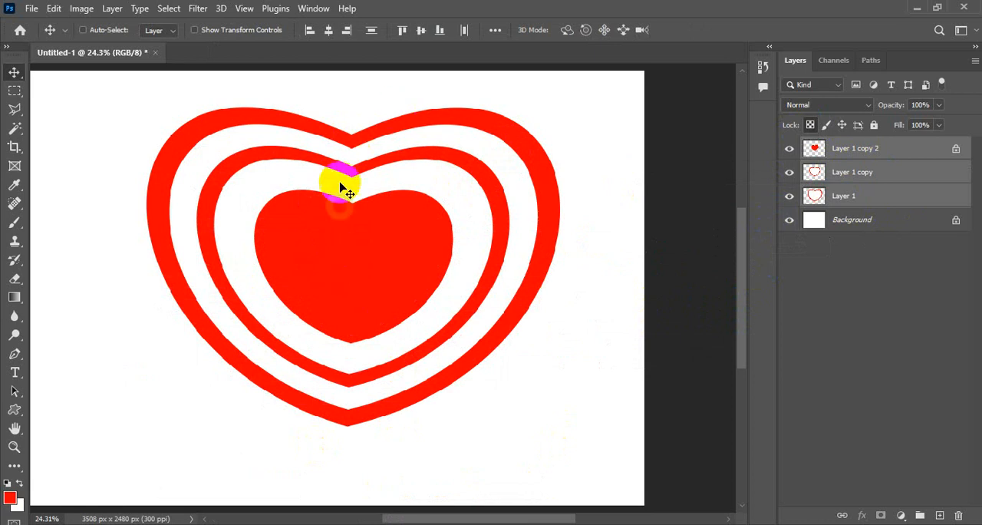
left_click(402, 32)
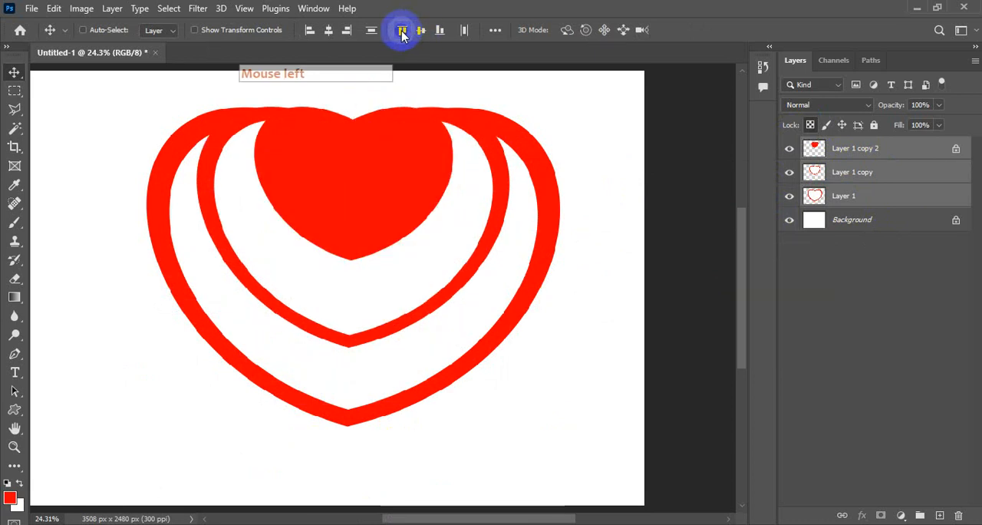
left_click(441, 32)
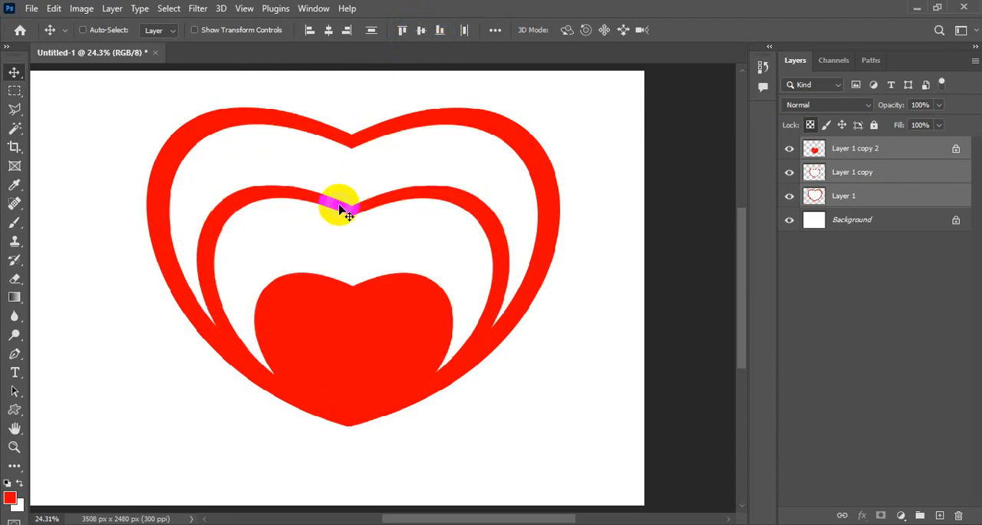
left_click(421, 32)
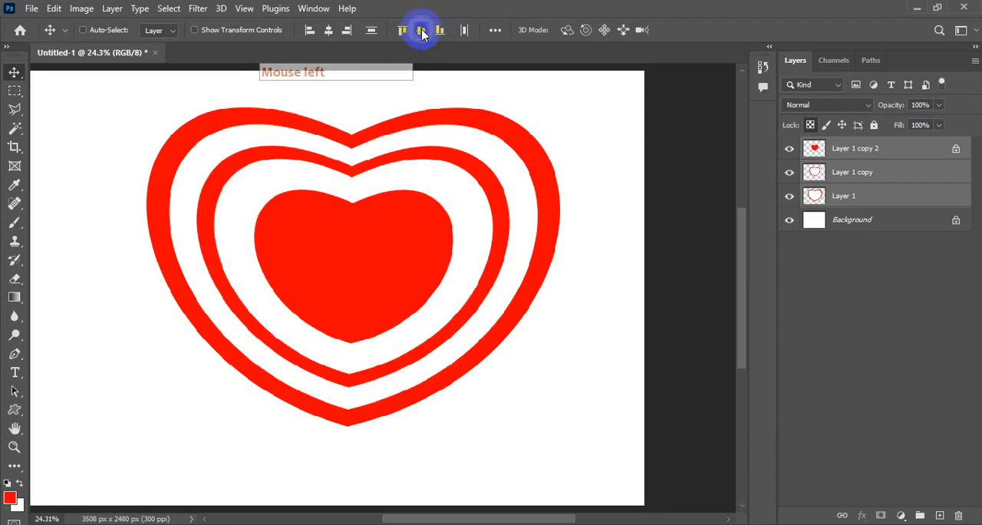
left_click(309, 31)
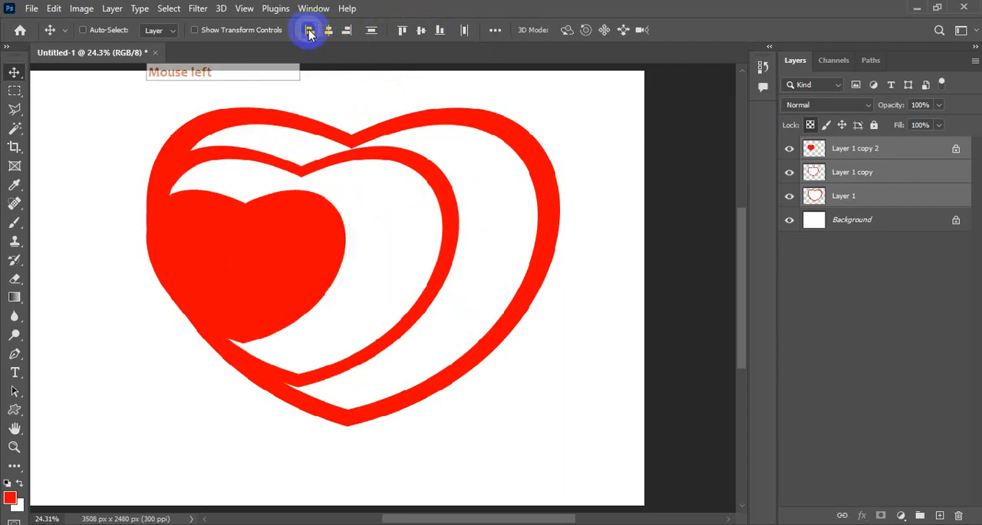
left_click(347, 31)
left_click(328, 32)
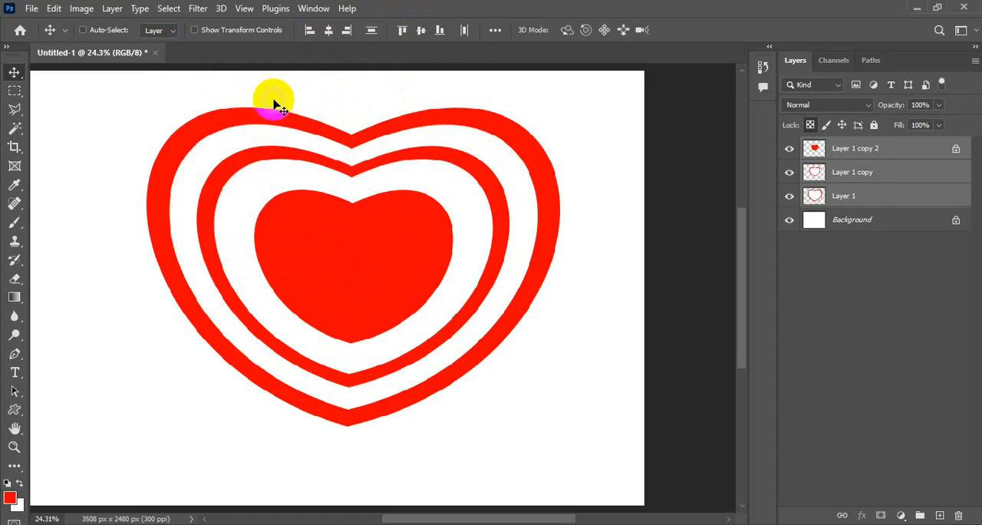
Step: Merge the three heart layers into one and move the nested heart slightly up and to the left
key("ctrl+e")
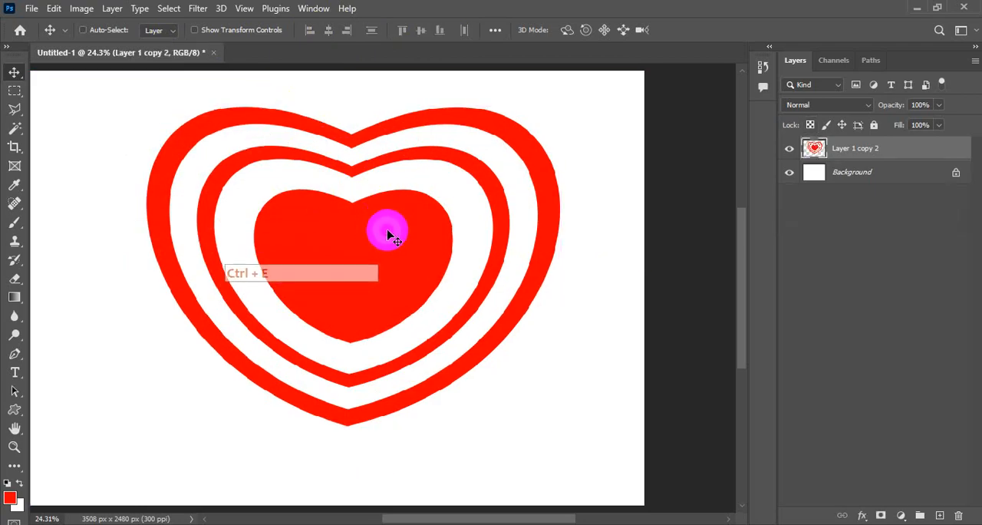
left_click_drag(389, 236, 390, 214)
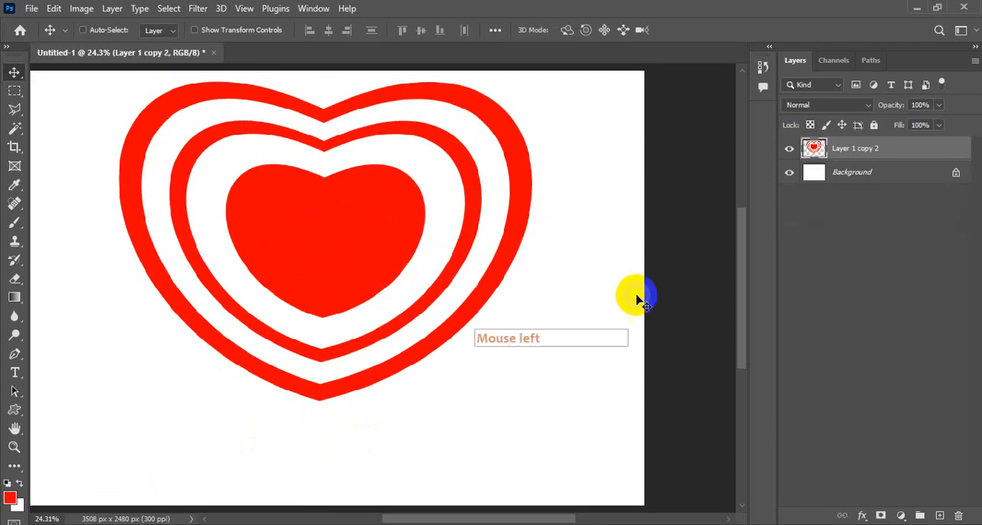
Step: Add the horizontal text WAL'S ICECREAM below the heart and shift it slightly left
left_click(14, 372)
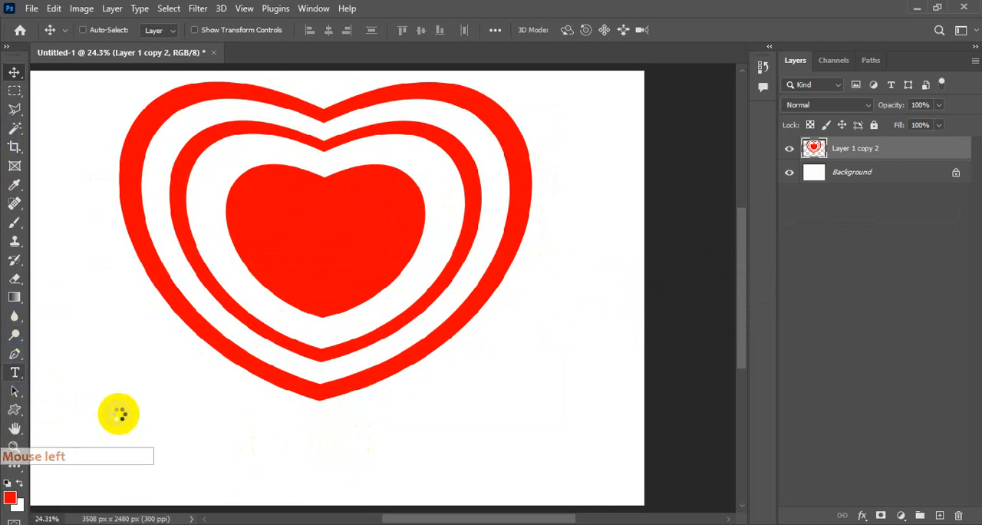
left_click(298, 438)
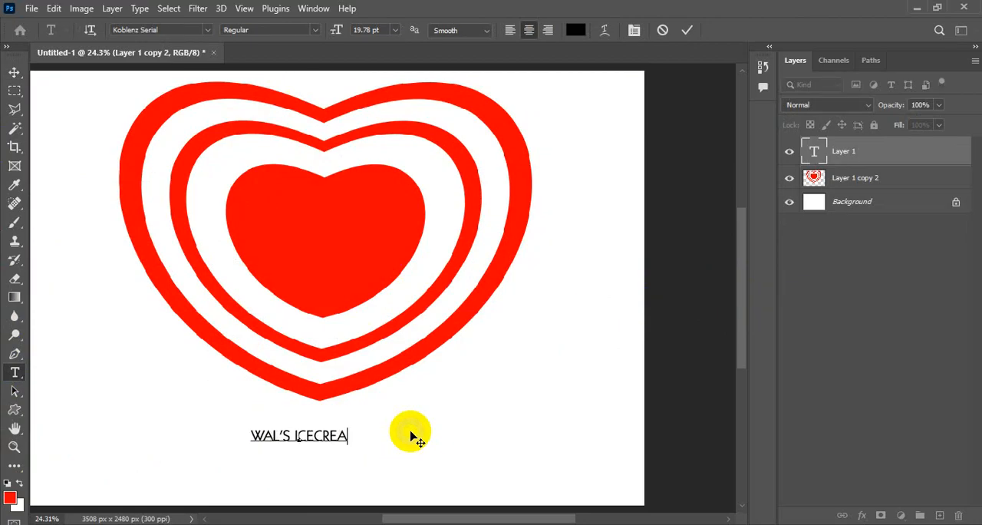
left_click(14, 72)
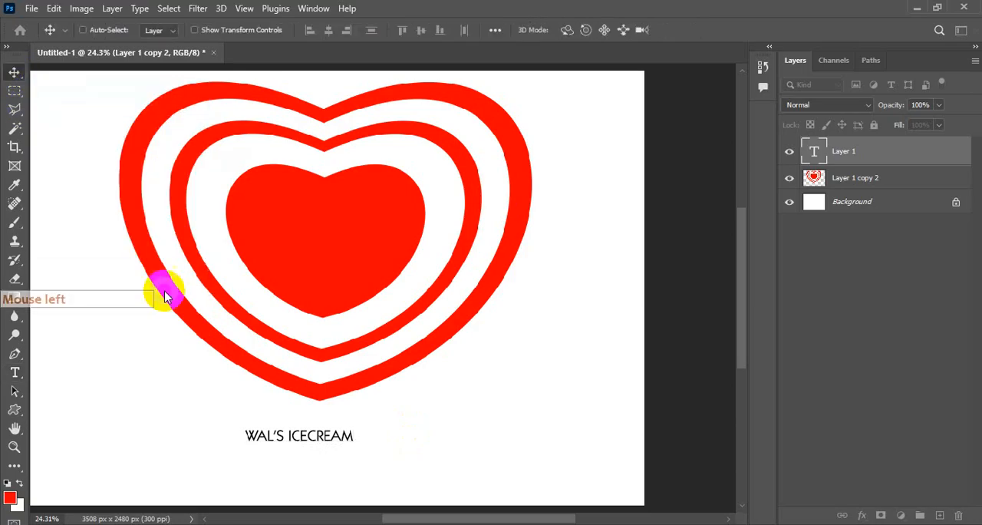
mouse_move(345, 438)
left_mouse_down()
mouse_move(344, 421)
mouse_move(332, 438)
left_mouse_up()
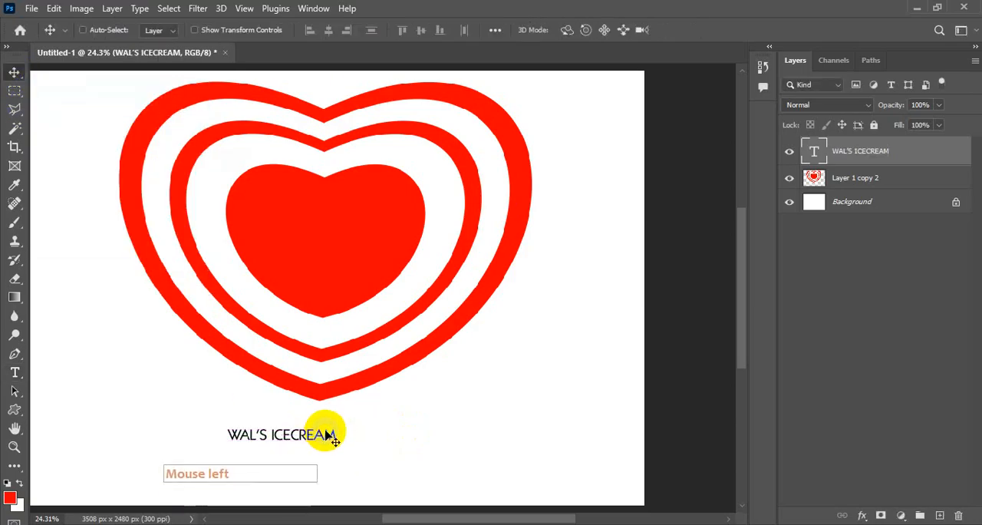
Step: Enlarge the WAL'S ICECREAM text to about 506% width and 406% height so it spans beneath the heart
key("ctrl+t")
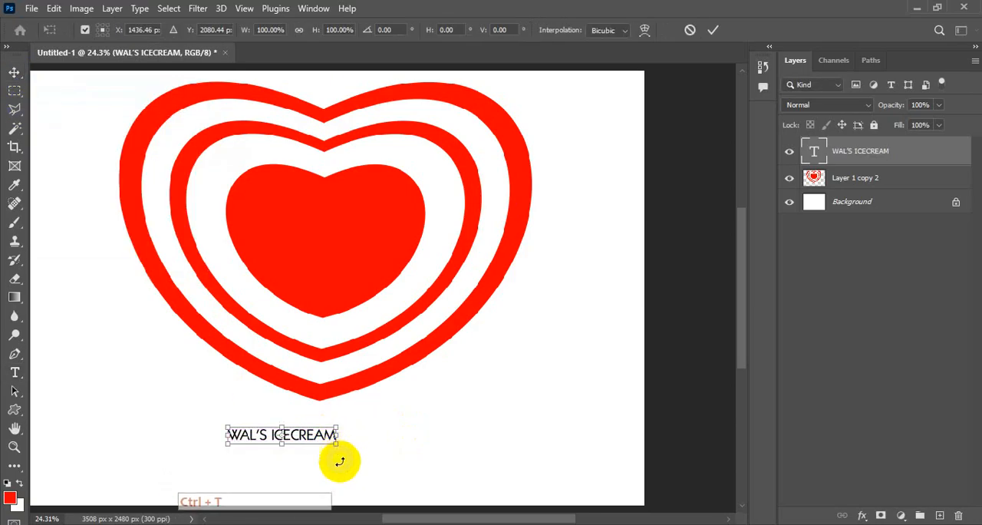
left_click_drag(338, 435, 499, 441)
left_click_drag(500, 441, 607, 432)
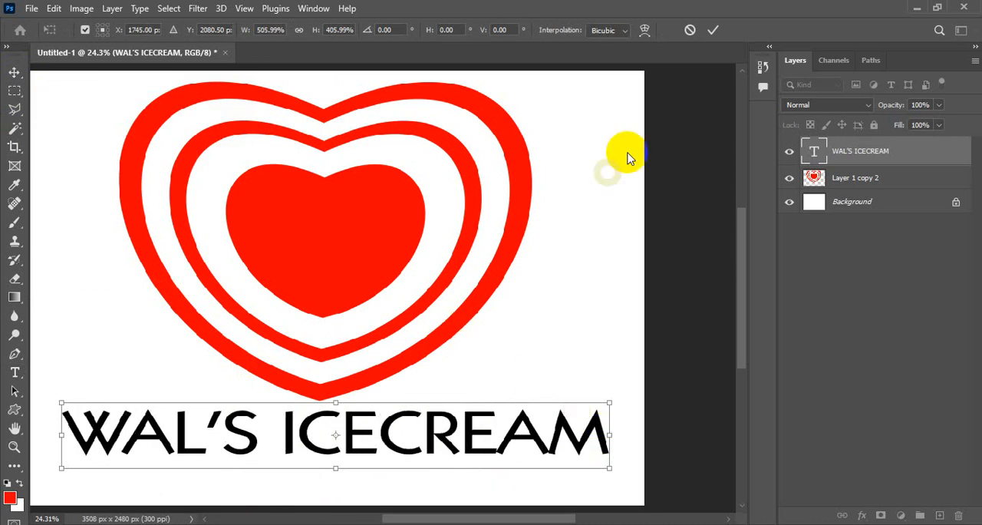
left_click(714, 31)
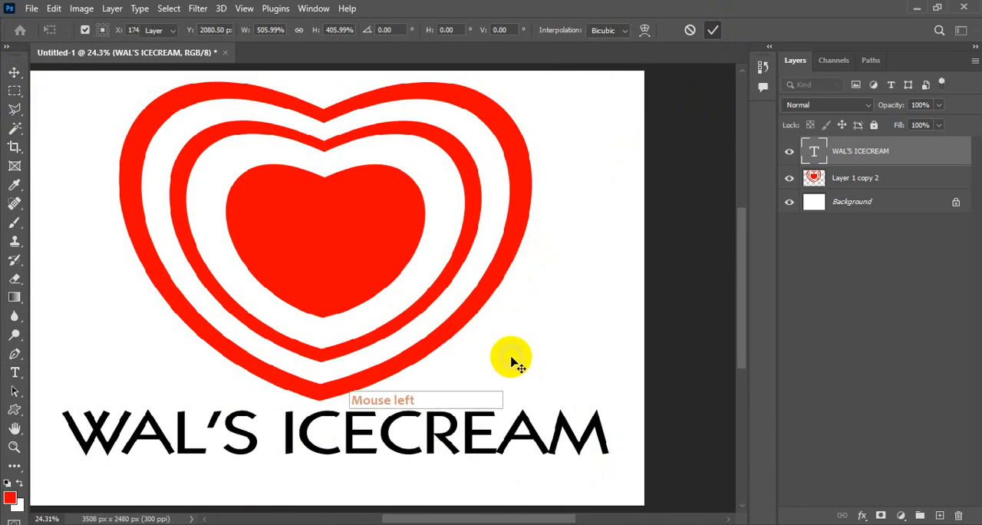
Step: Try the Berlin Sans FB Demi font on the WAL'S ICECREAM text
left_click(815, 154)
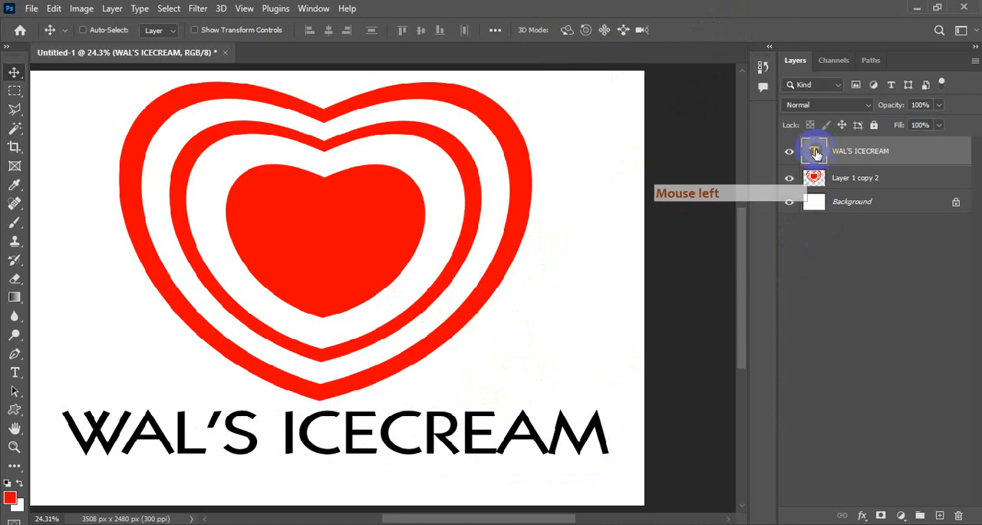
double_click(815, 153)
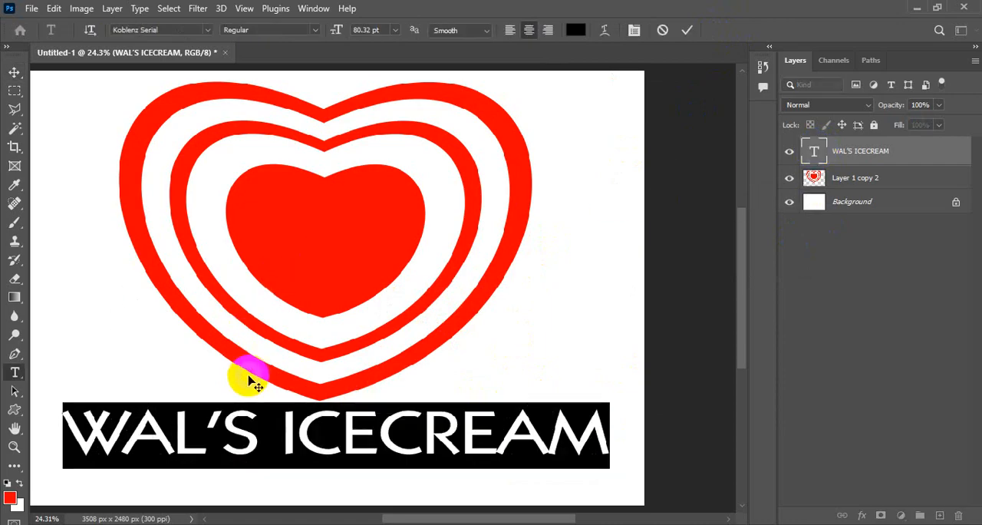
left_click(205, 32)
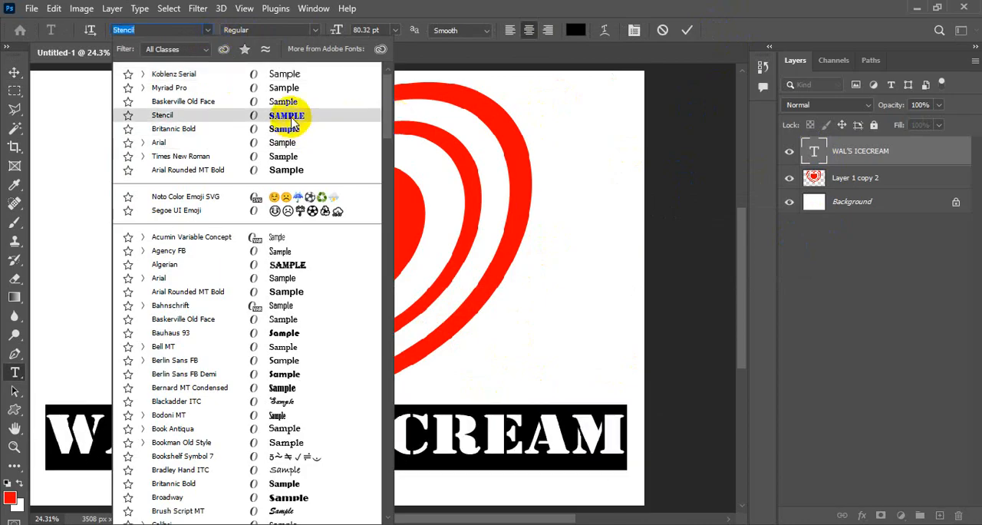
left_click_drag(388, 115, 387, 138)
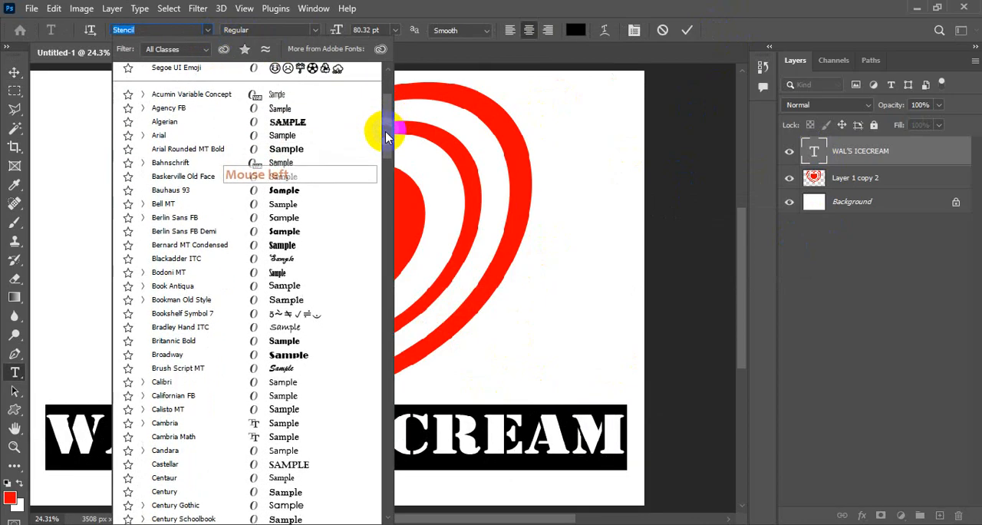
left_click(278, 233)
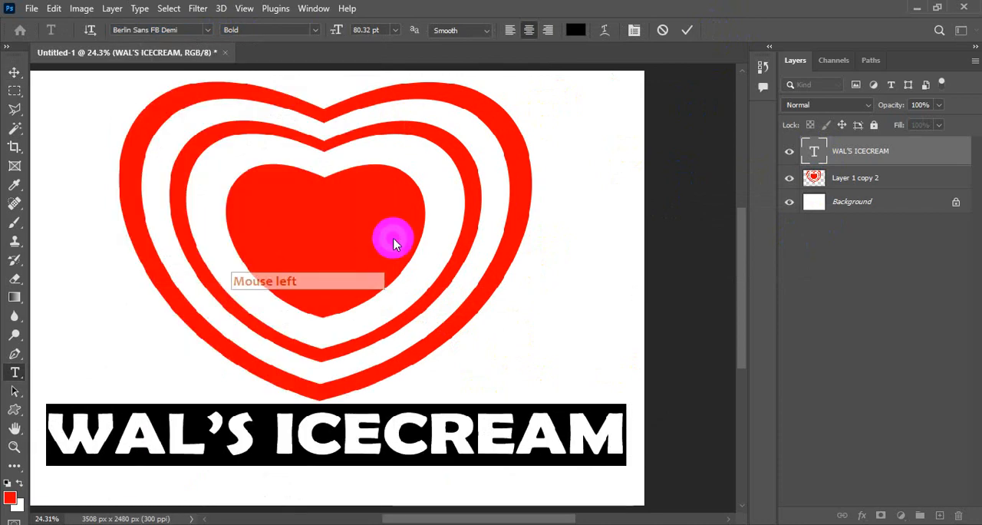
left_click(15, 72)
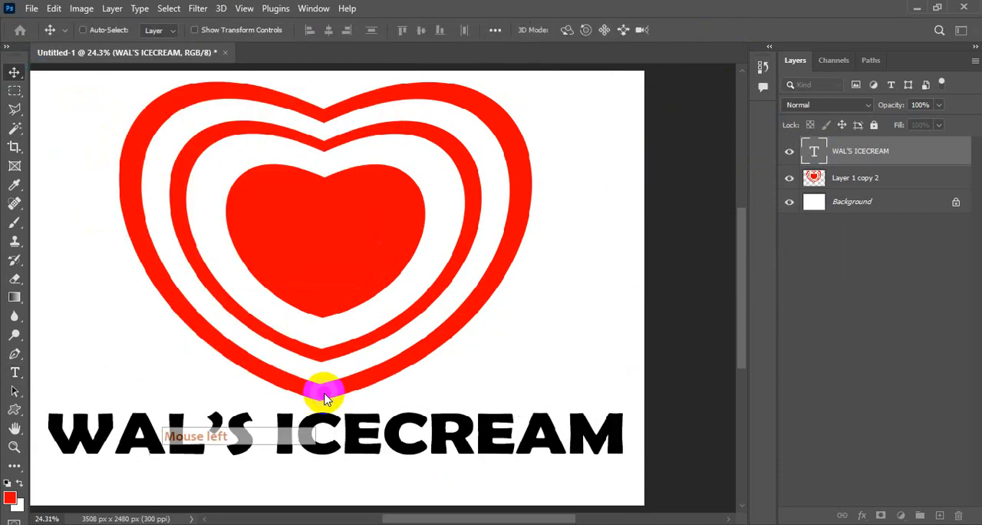
left_click(445, 210)
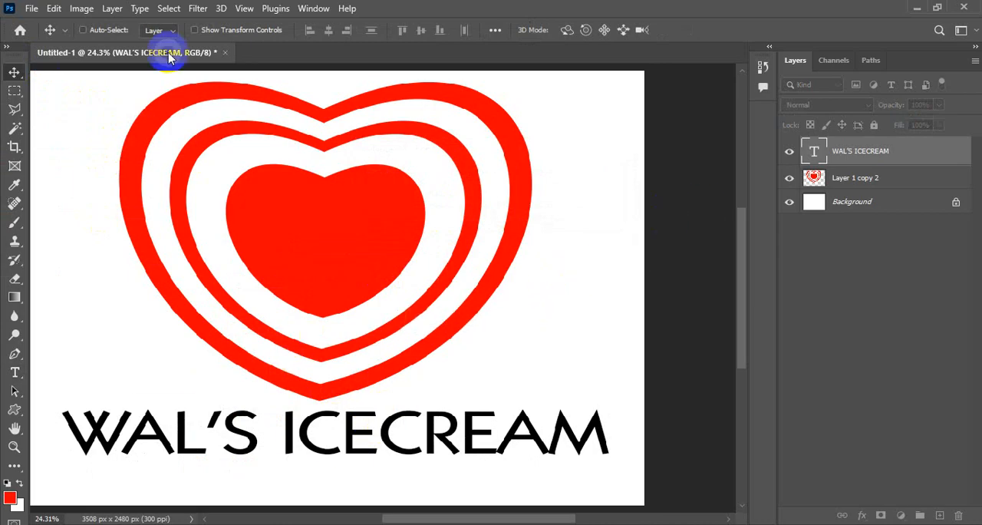
Step: Change the font of the whole WAL'S ICECREAM text to Cooper Black
double_click(807, 150)
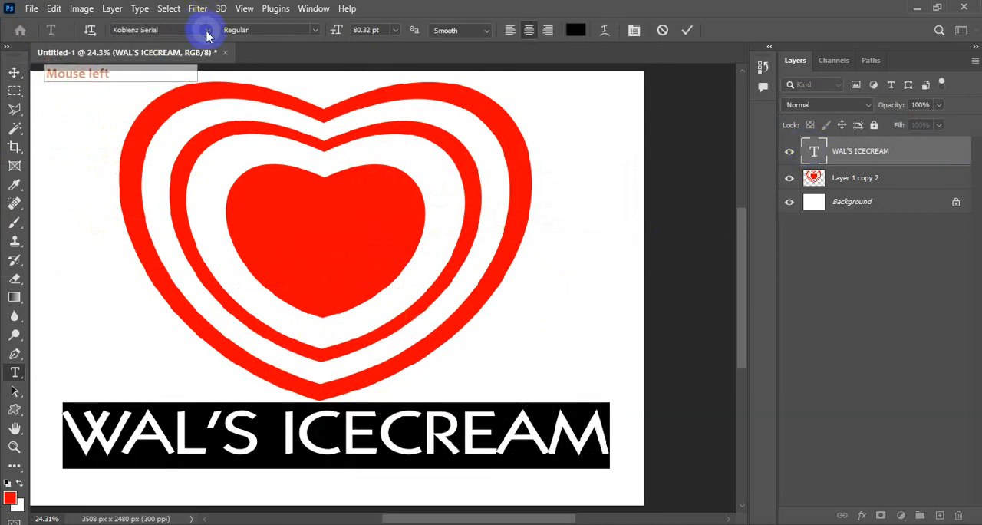
left_click(197, 29)
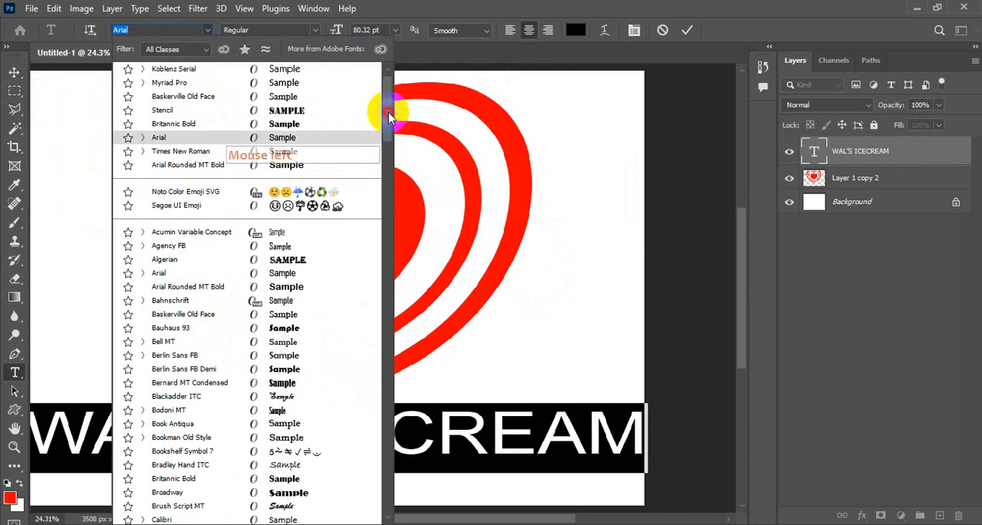
left_click_drag(389, 116, 389, 170)
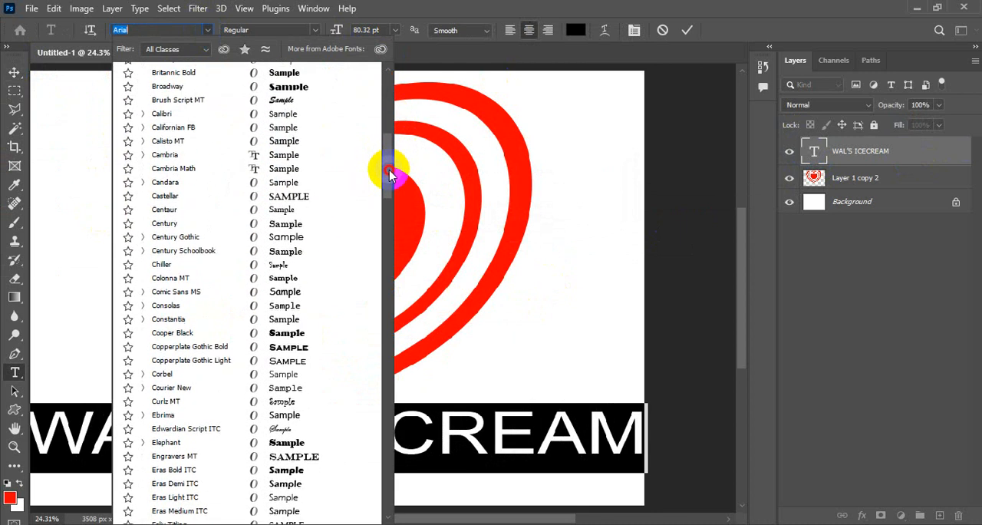
left_click(286, 336)
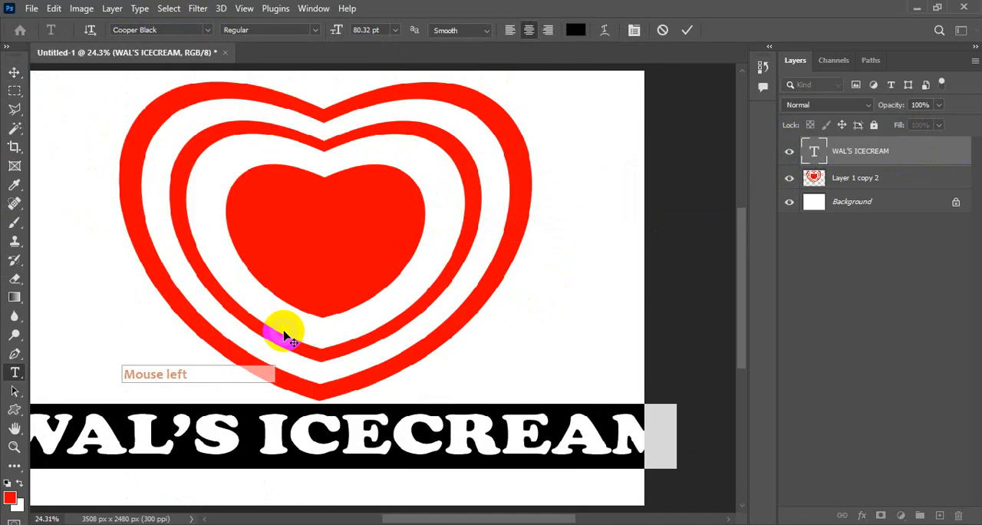
Step: Try to recolour the WAL'S ICECREAM text with the red sampled from the heart and reduce its size to 67 pt
left_click(577, 30)
left_click(268, 214)
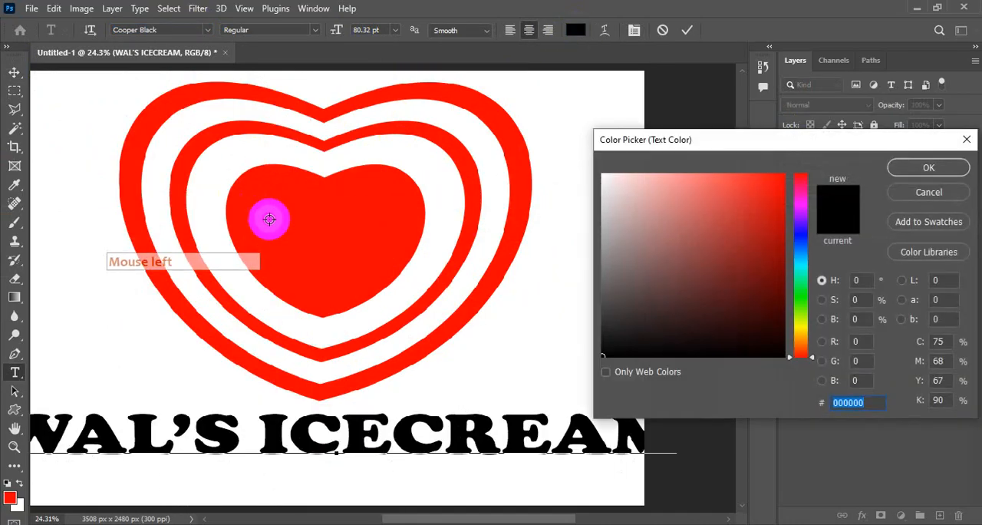
left_click(832, 227)
left_click(928, 167)
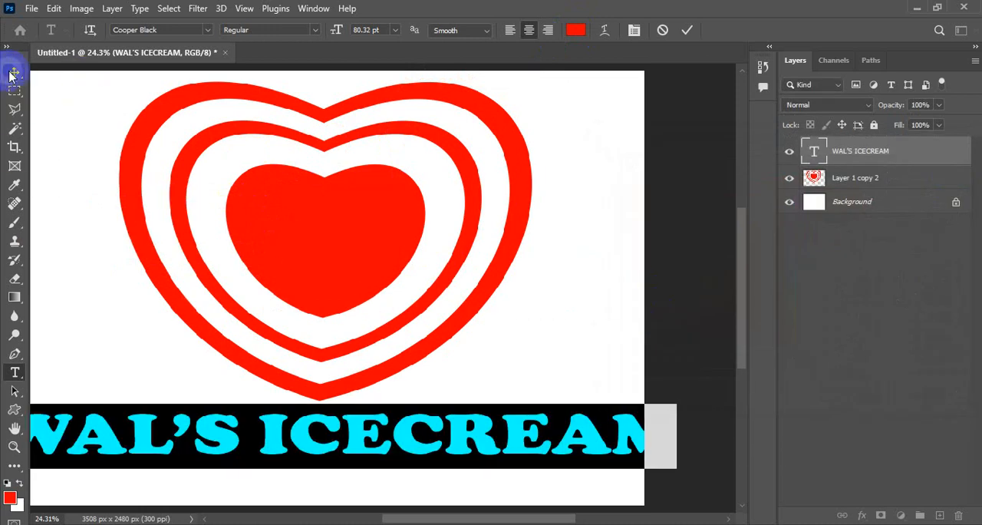
left_click_drag(340, 31, 327, 31)
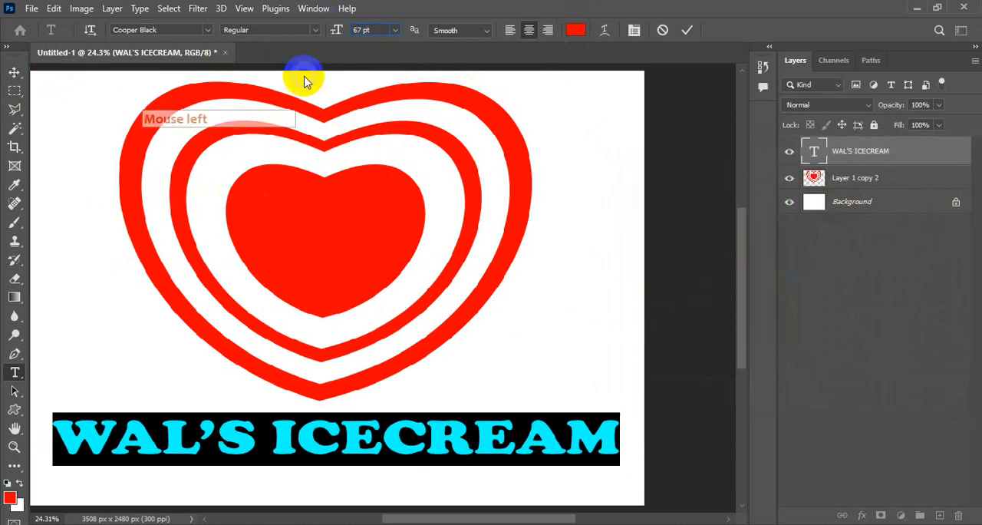
left_click(15, 72)
left_click(445, 210)
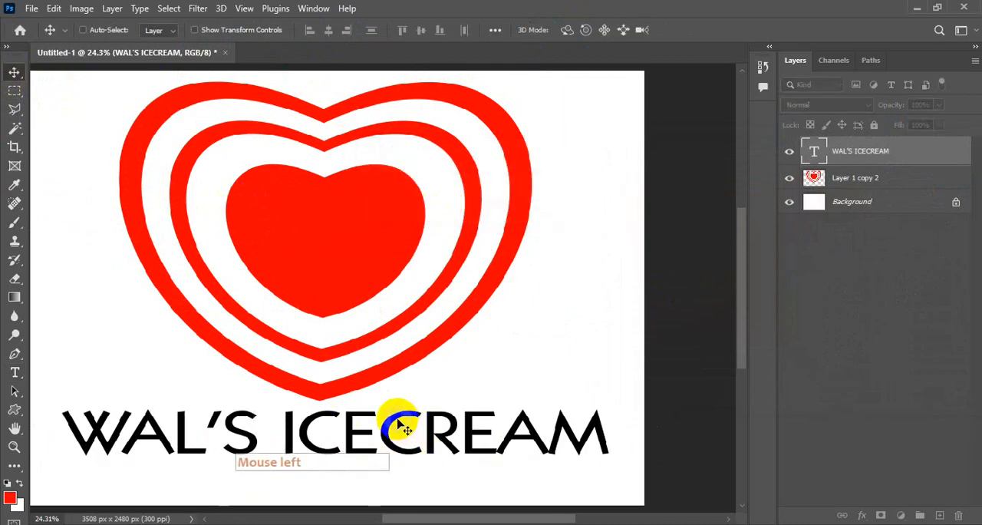
Step: Try to move the WAL'S ICECREAM text slightly down, away from the heart
left_click_drag(398, 423, 393, 435)
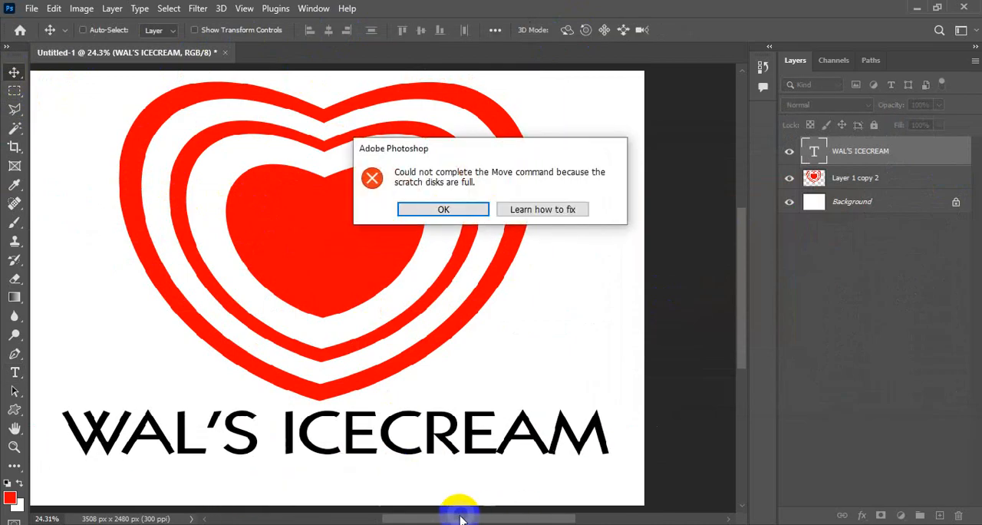
left_click(445, 209)
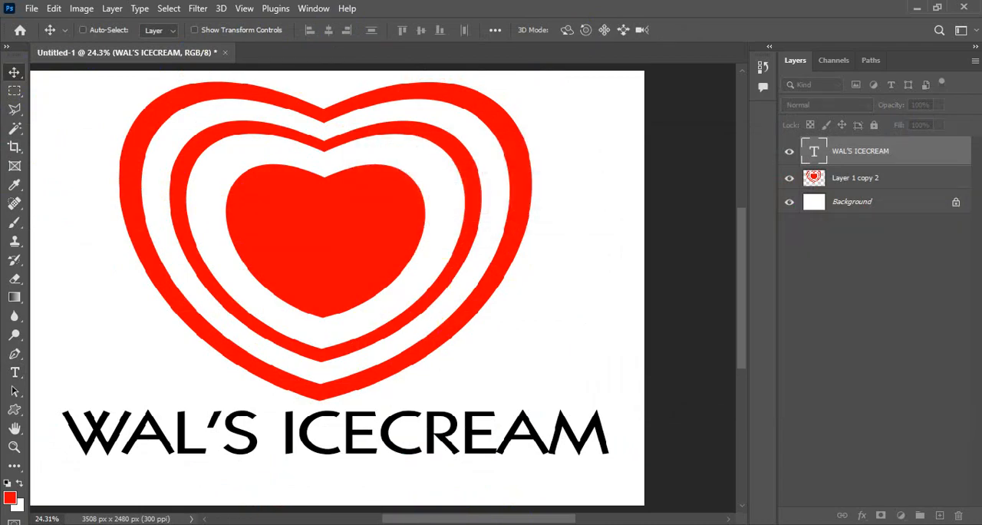
left_click(534, 472)
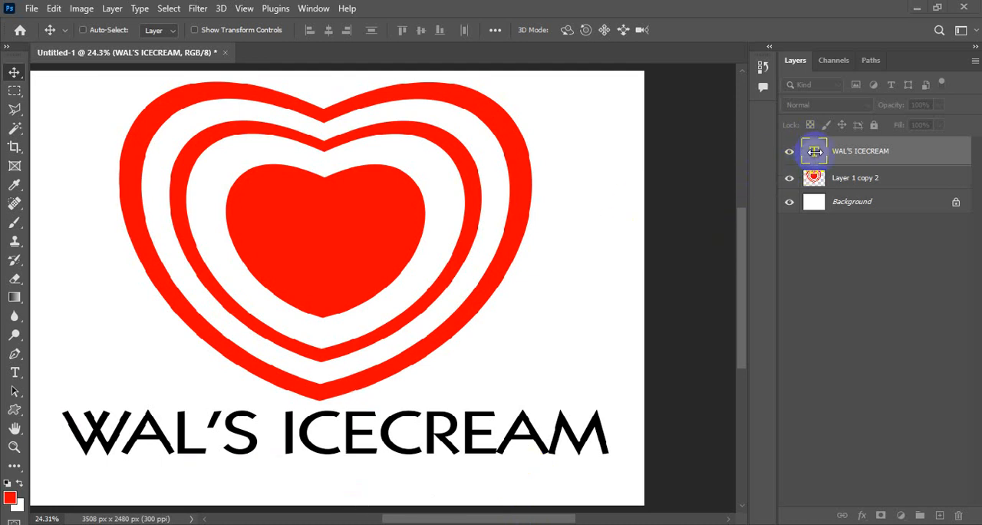
left_click(798, 265)
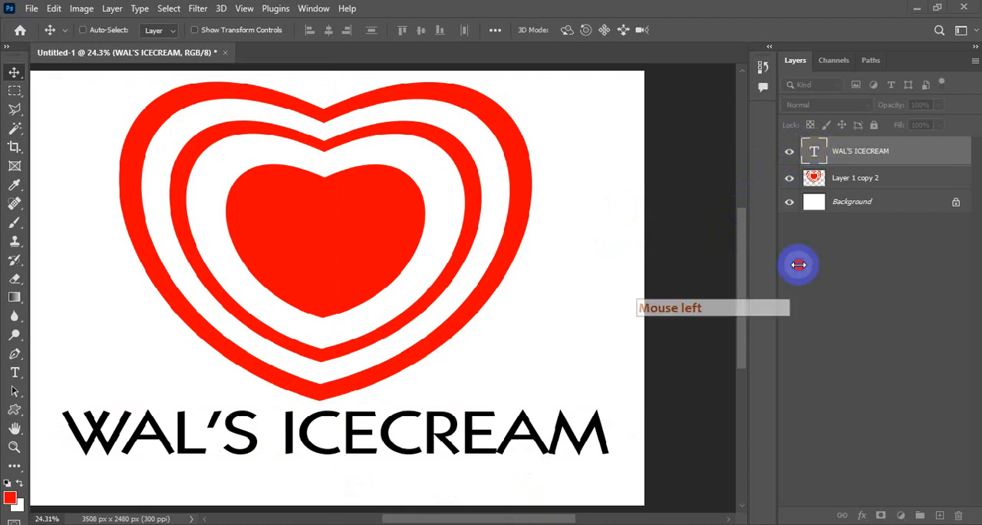
Step: Set the whole WAL'S ICECREAM text to the Berlin Sans FB Demi font and colour it with the red sampled from the heart
double_click(812, 151)
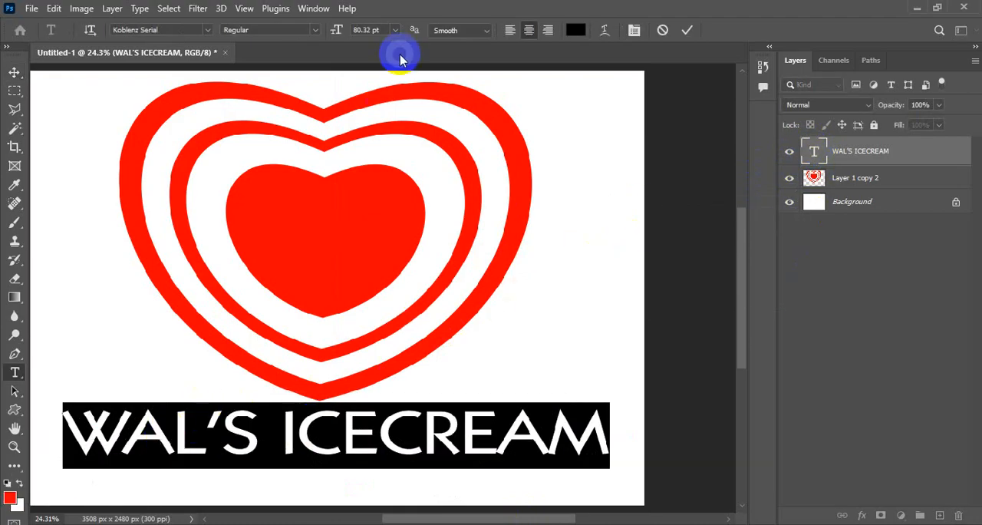
left_click(208, 31)
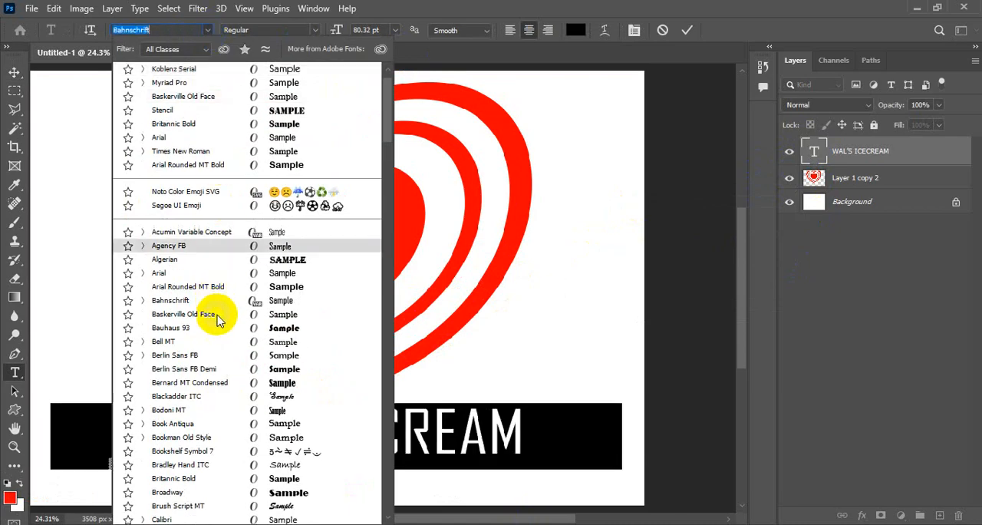
left_click(251, 369)
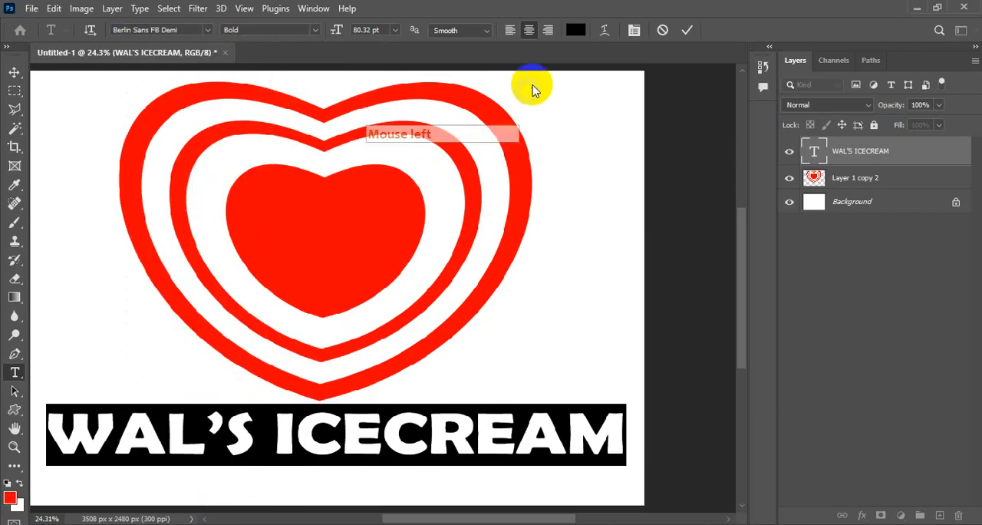
left_click(575, 30)
left_click(472, 198)
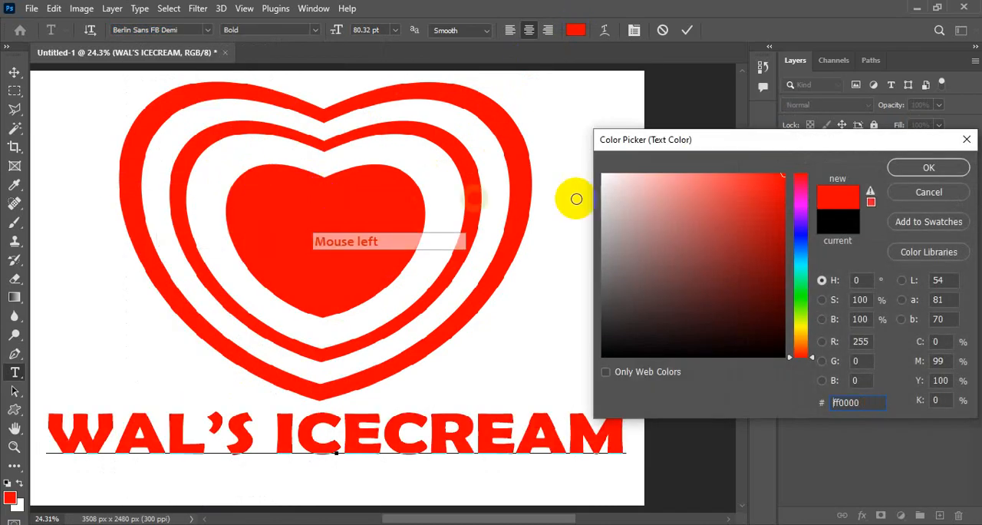
left_click(897, 168)
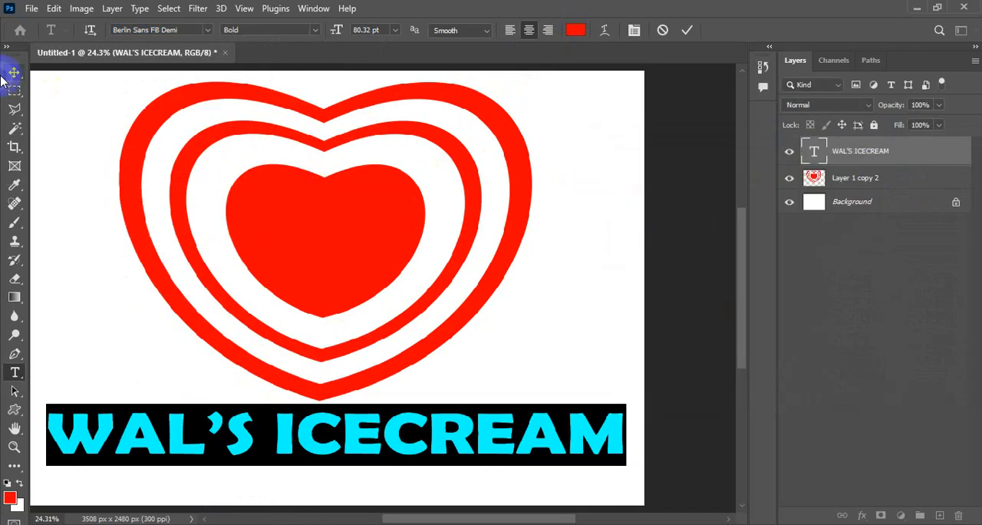
Step: Move the WAL'S ICECREAM text slightly down, and shift the heart on Layer 1 copy 2 slightly down as well
left_click(13, 72)
left_click_drag(336, 428, 336, 441)
left_click(821, 177)
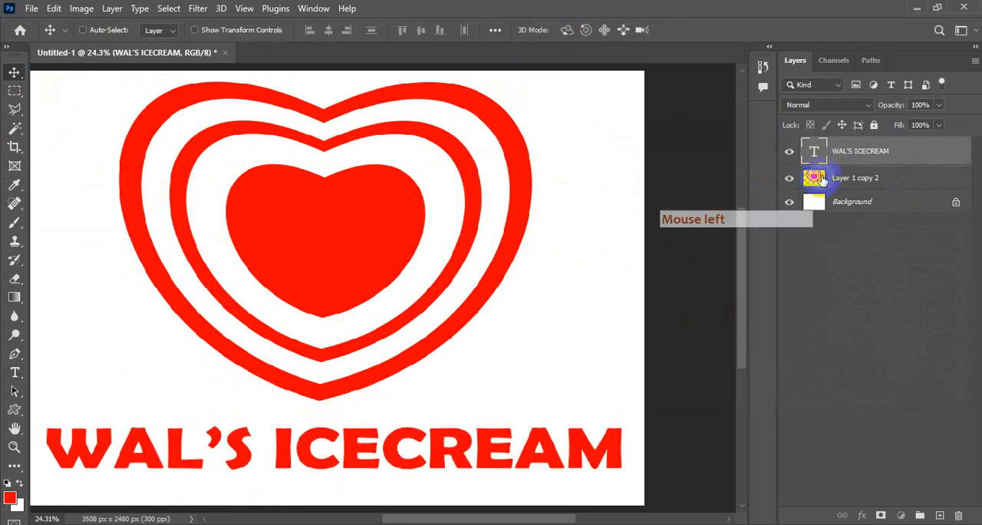
left_click_drag(377, 101, 378, 107)
Step: Fill the Background layer with a teal-to-blue linear gradient from the Purples presets, running diagonally from the page's upper-left to its lower-right corner
left_click(859, 202)
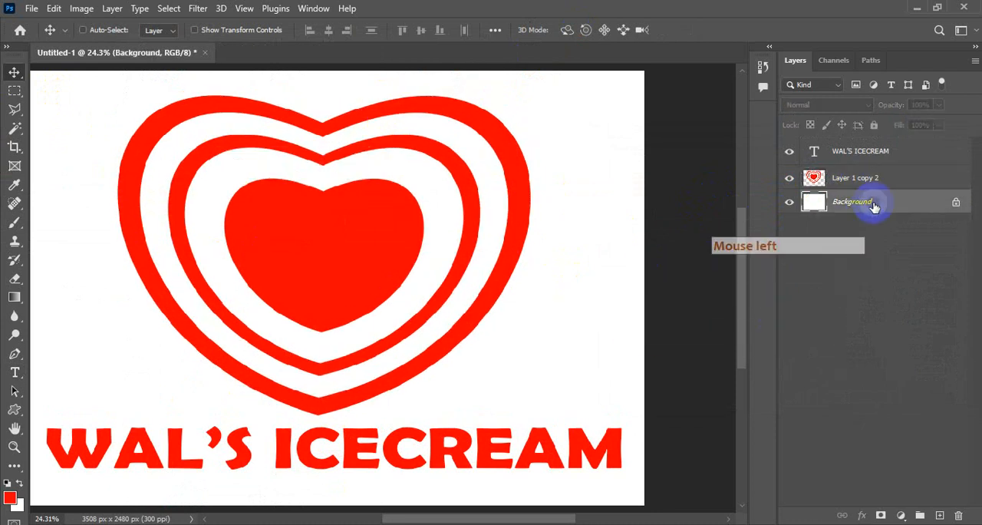
left_click(14, 297)
left_click(139, 30)
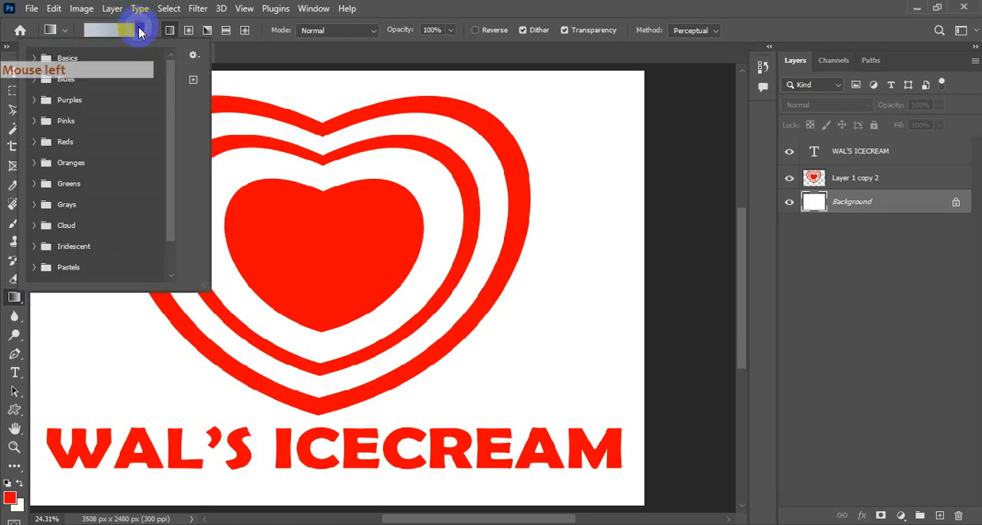
left_click_drag(172, 125, 167, 204)
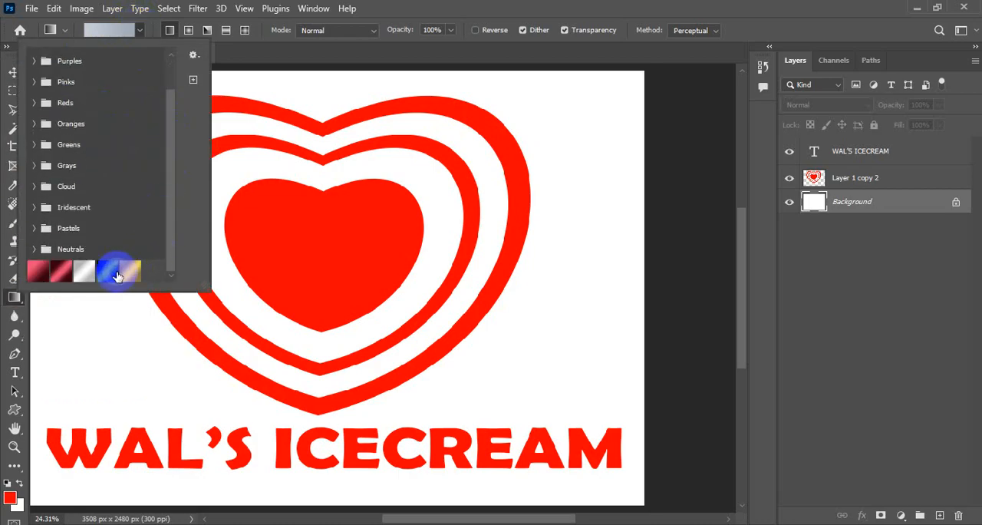
left_click(33, 82)
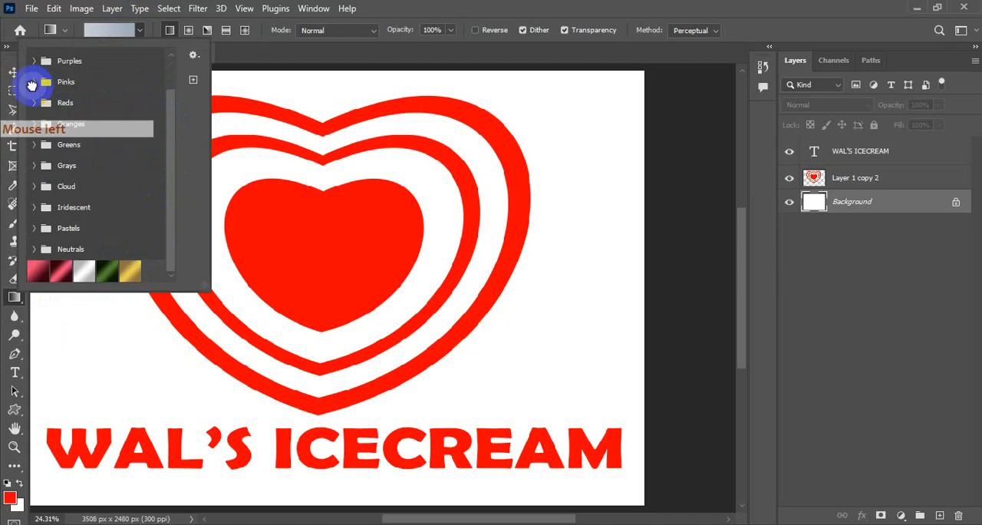
left_click(33, 60)
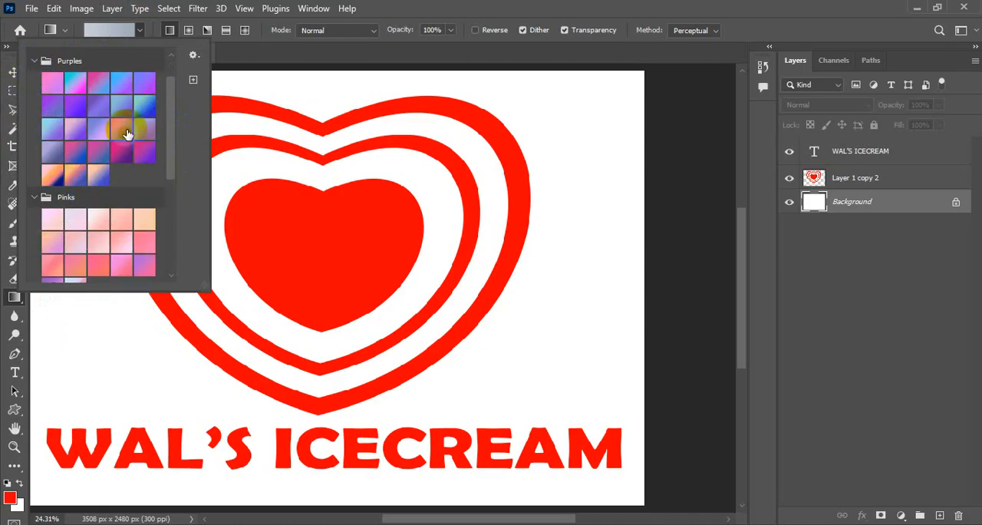
left_click(429, 9)
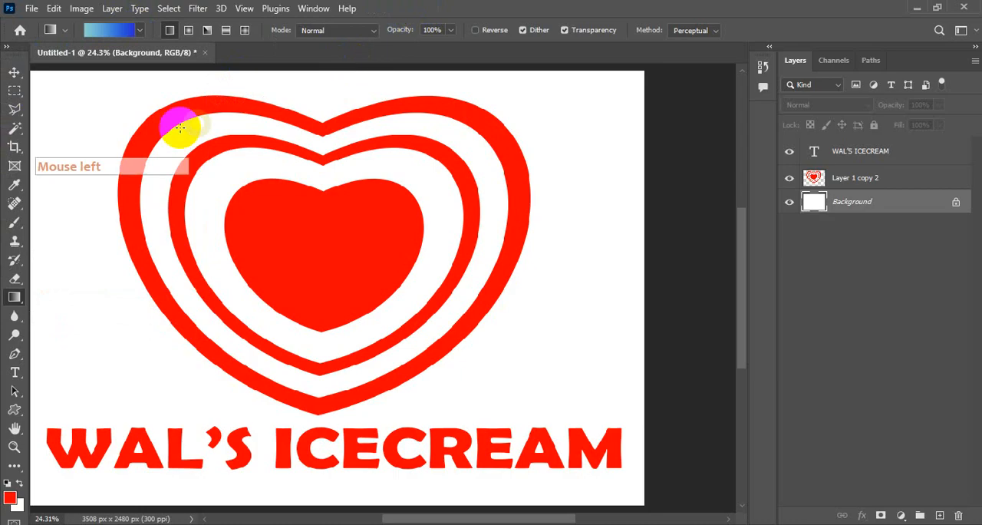
left_click(38, 90)
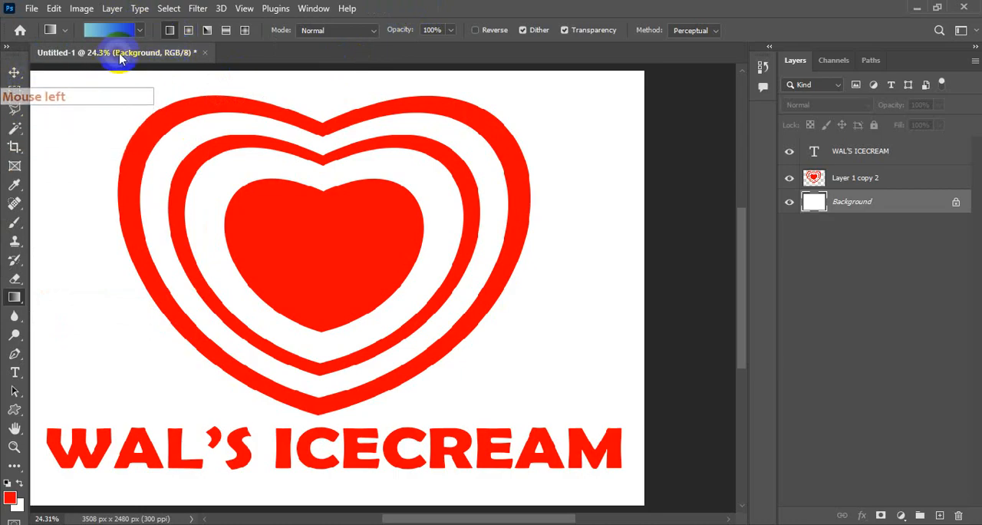
left_click_drag(34, 75, 625, 499)
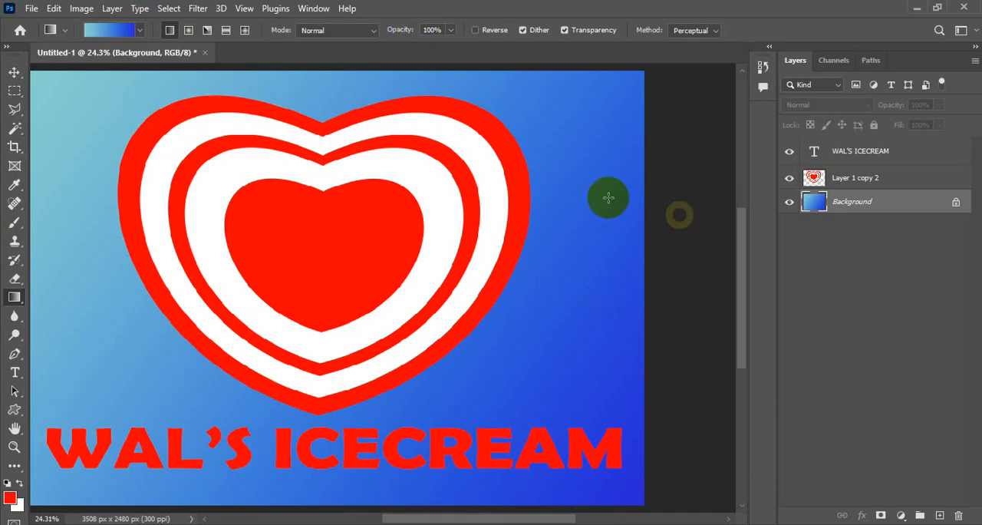
left_click(14, 72)
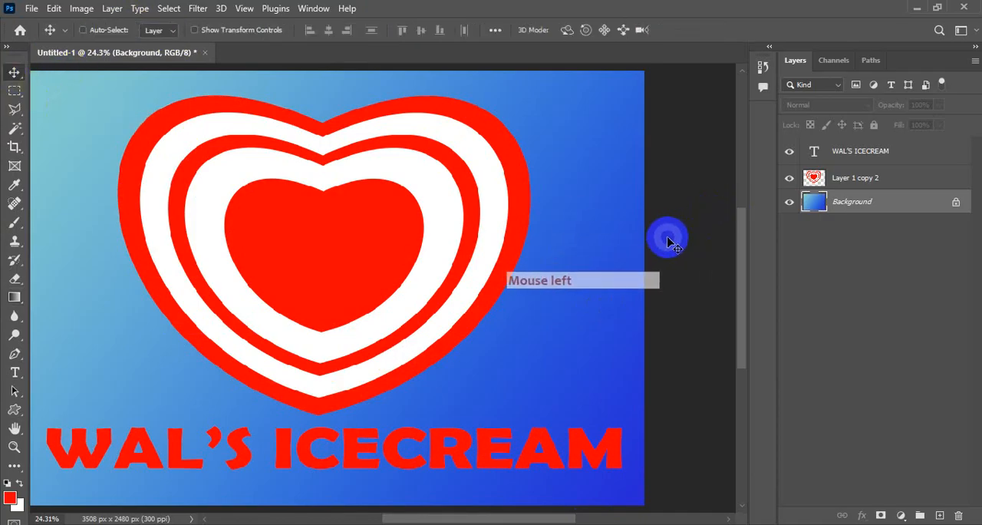